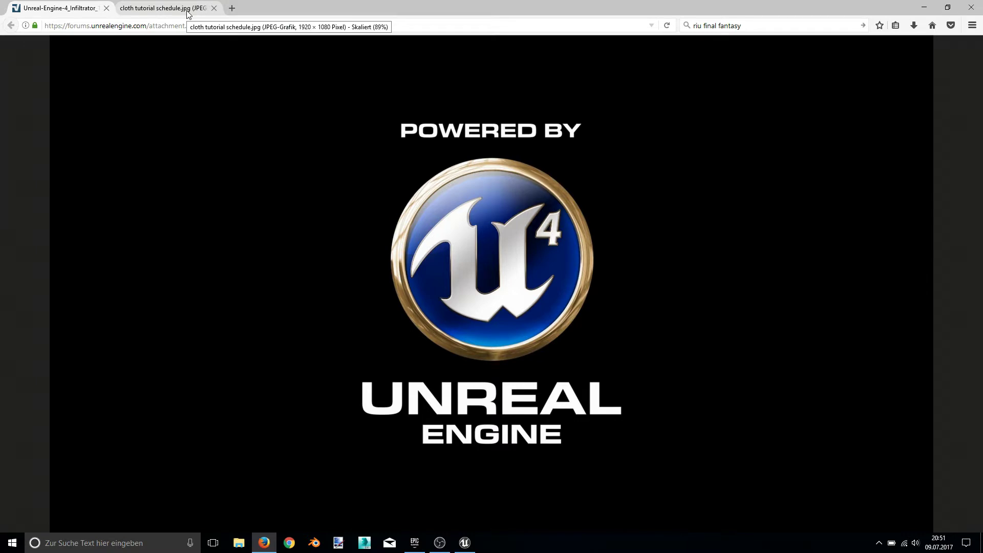
Step: Switch Firefox to the 'cloth tutorial schedule.jpg' tab listing the five tutorial parts
{"action": "left_click", "coordinate": [185, 13]}
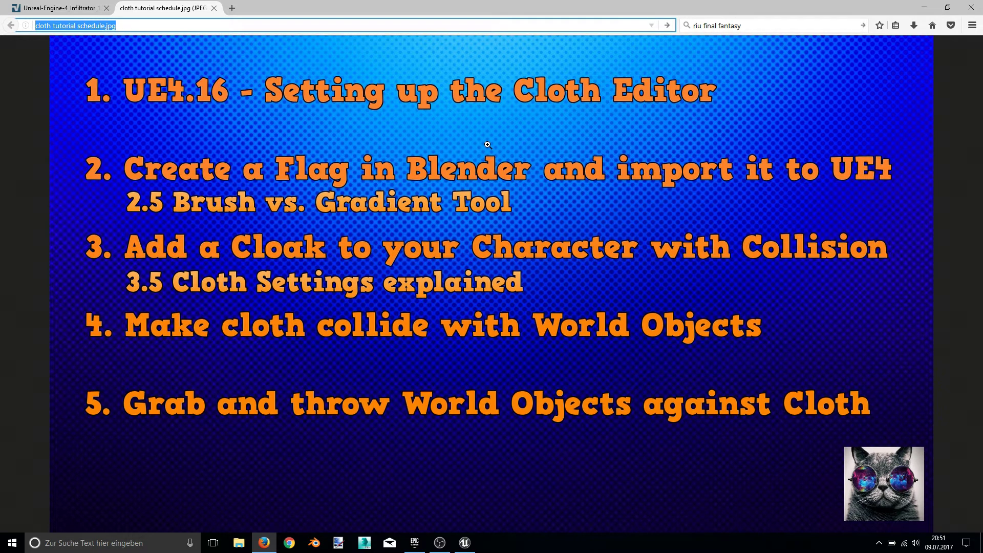
Step: In Unreal, open the FlagTutorialBrush asset from Content > FlagTutorial > BrushFlag
{"action": "left_click", "coordinate": [469, 547]}
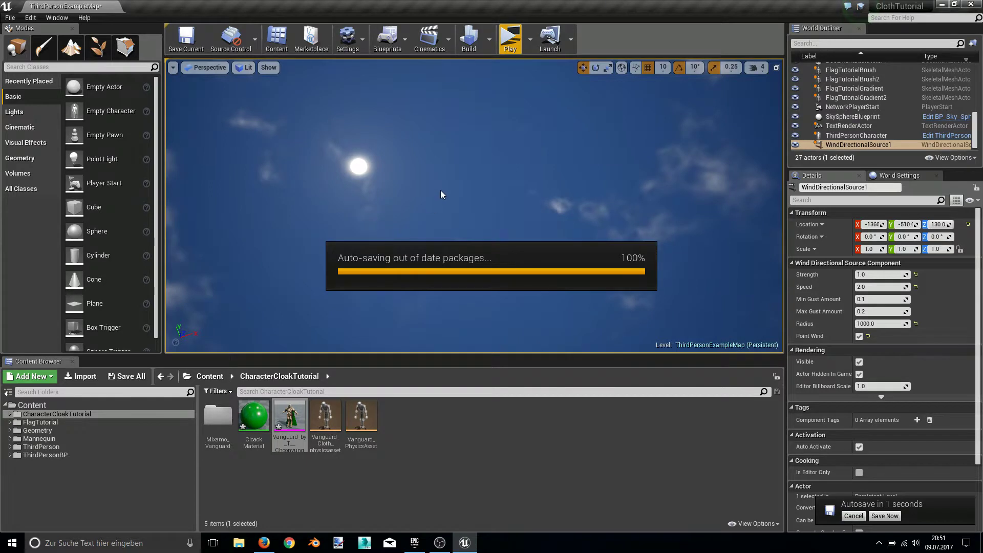
{"action": "right_click_drag", "start_coordinate": [438, 189], "coordinate": [439, 251]}
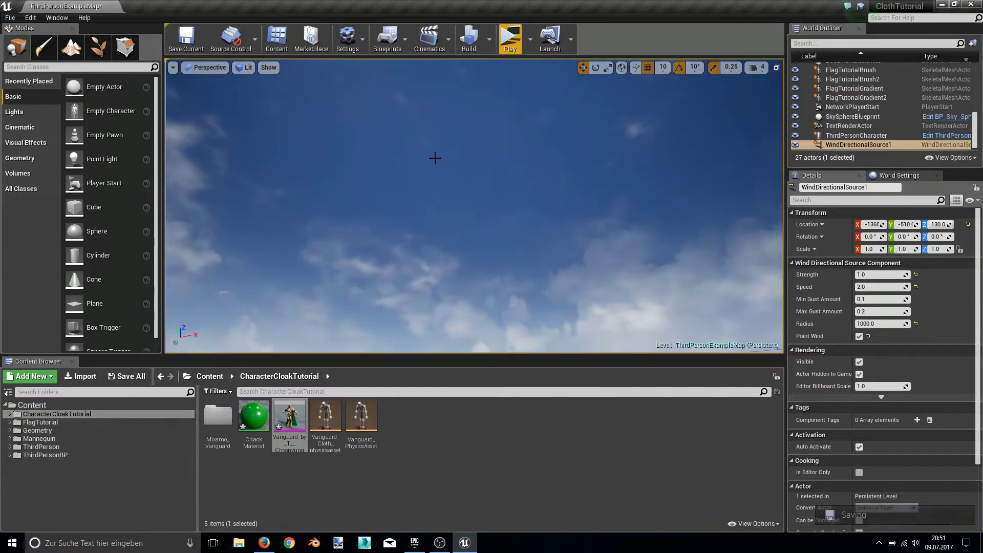
{"action": "right_click_drag", "start_coordinate": [435, 158], "coordinate": [435, 157]}
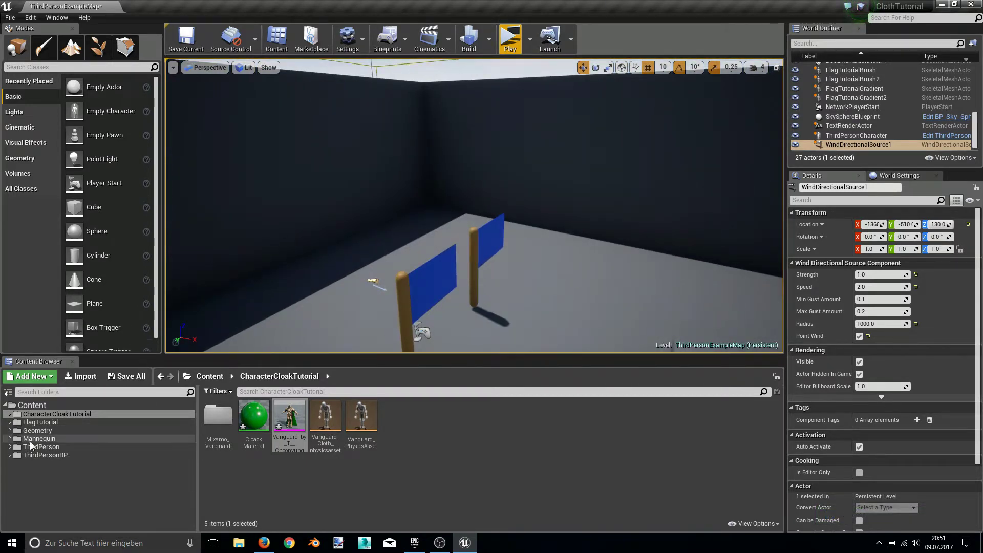
{"action": "left_click", "coordinate": [33, 423]}
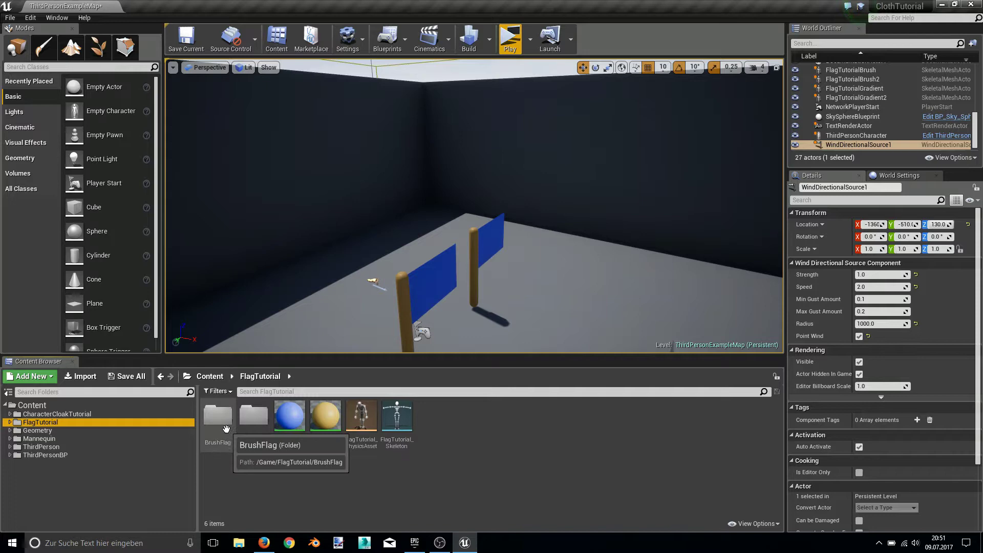
{"action": "left_click", "coordinate": [215, 440]}
{"action": "double_click", "coordinate": [215, 440]}
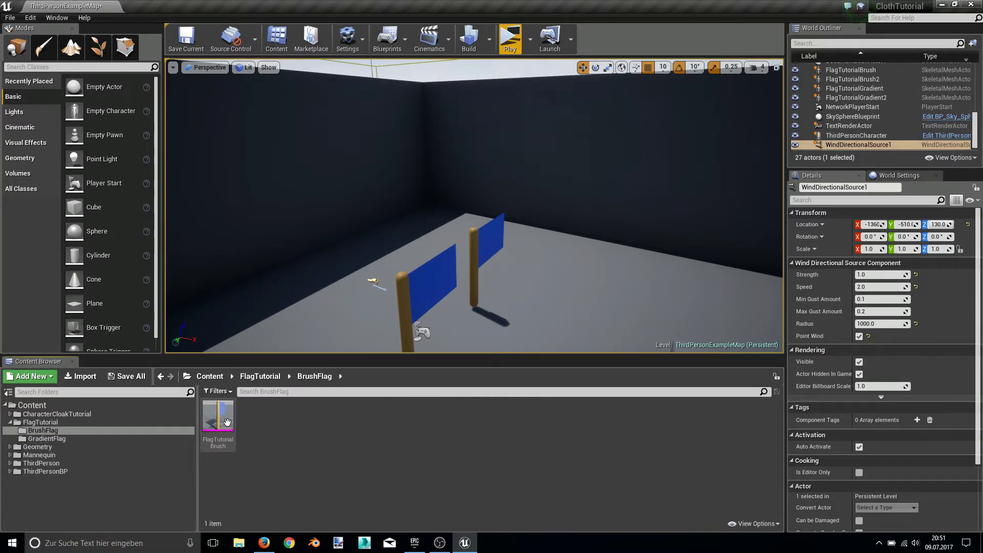
{"action": "double_click", "coordinate": [226, 422]}
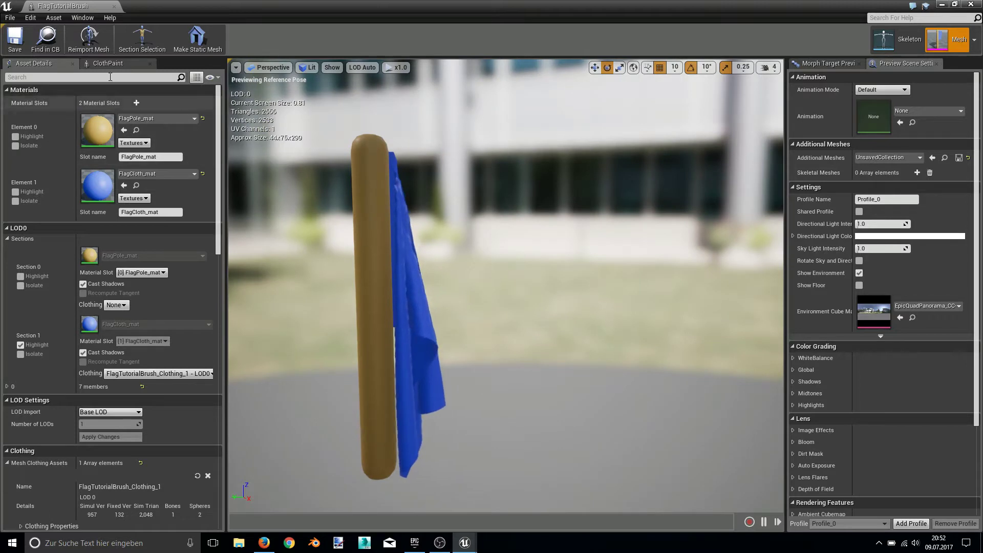
Step: Enable cloth paint tools in the ClothPaint panel and select the flag's clothing asset
{"action": "left_click", "coordinate": [109, 64]}
{"action": "left_click", "coordinate": [38, 83]}
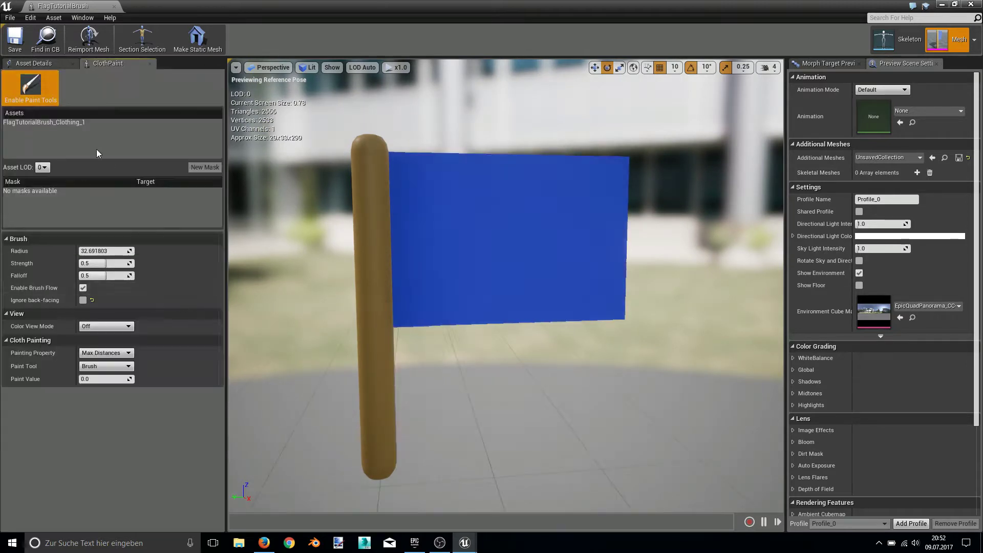
{"action": "left_click", "coordinate": [81, 124]}
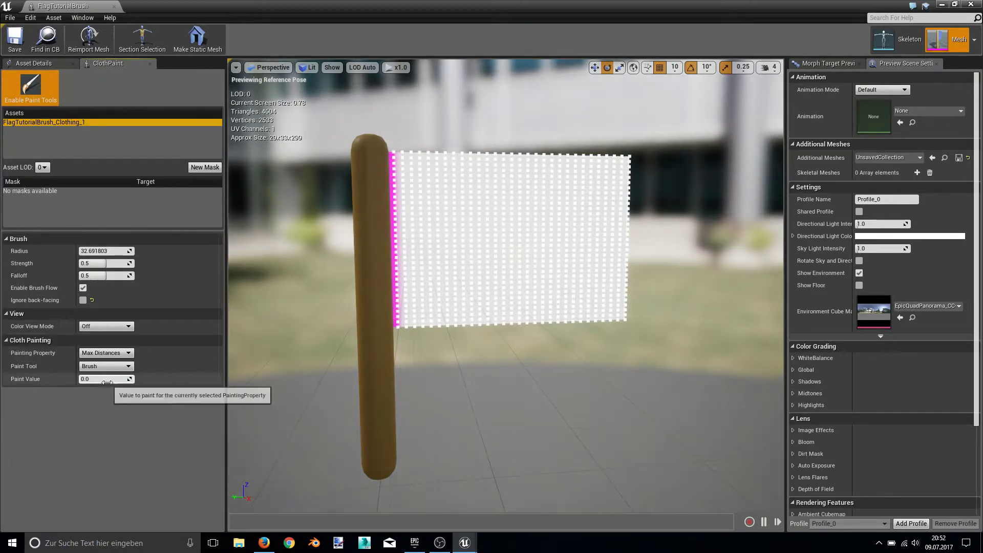
{"action": "mouse_move", "coordinate": [533, 251]}
{"action": "right_mouse_down"}
{"action": "mouse_move", "coordinate": [543, 277]}
{"action": "mouse_move", "coordinate": [282, 179]}
{"action": "right_mouse_up"}
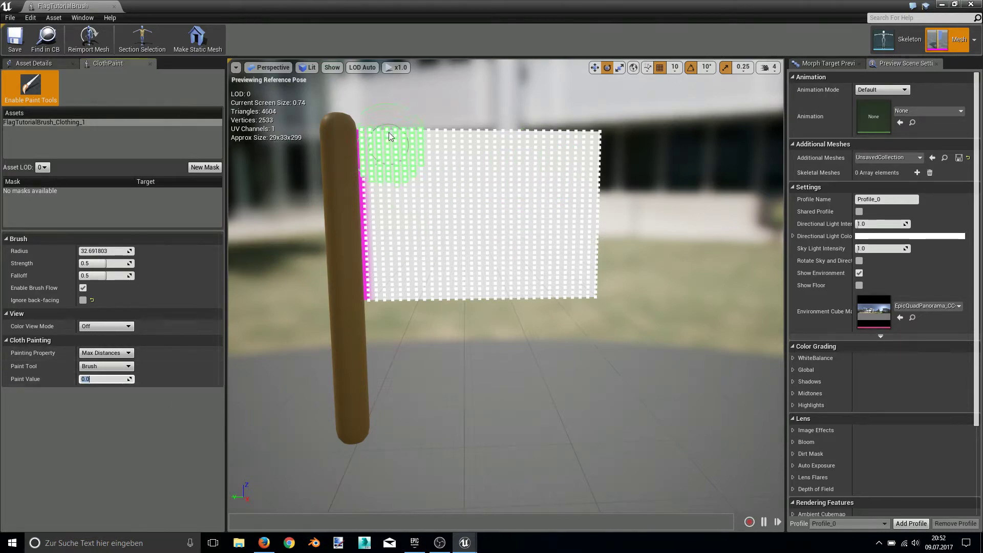
Step: Paint a Max Distances value of 50 across the flag, then disable paint tools
{"action": "mouse_move", "coordinate": [395, 77]}
{"action": "left_mouse_down"}
{"action": "mouse_move", "coordinate": [409, 100]}
{"action": "mouse_move", "coordinate": [397, 196]}
{"action": "mouse_move", "coordinate": [610, 212]}
{"action": "mouse_move", "coordinate": [575, 215]}
{"action": "mouse_move", "coordinate": [583, 313]}
{"action": "left_mouse_up"}
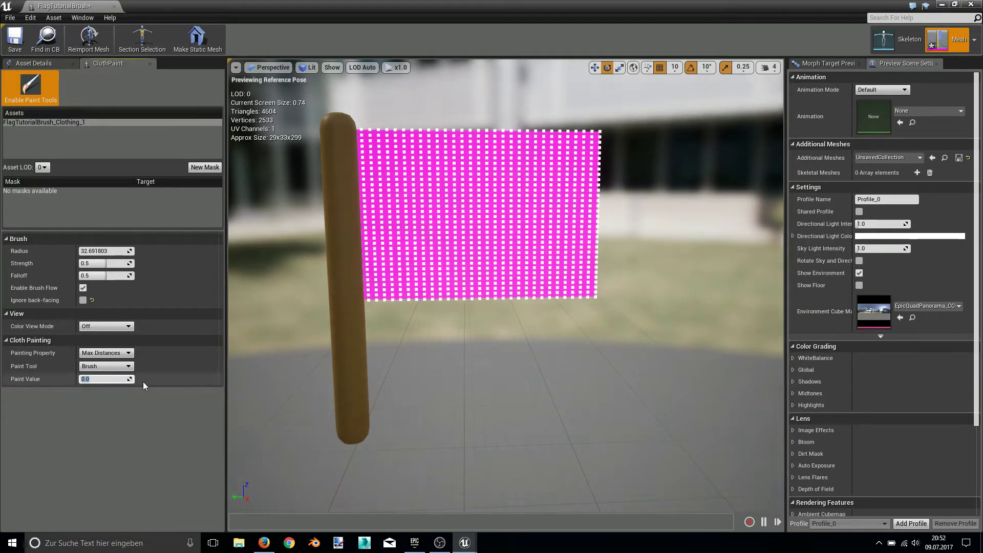
{"action": "key", "text": "Return"}
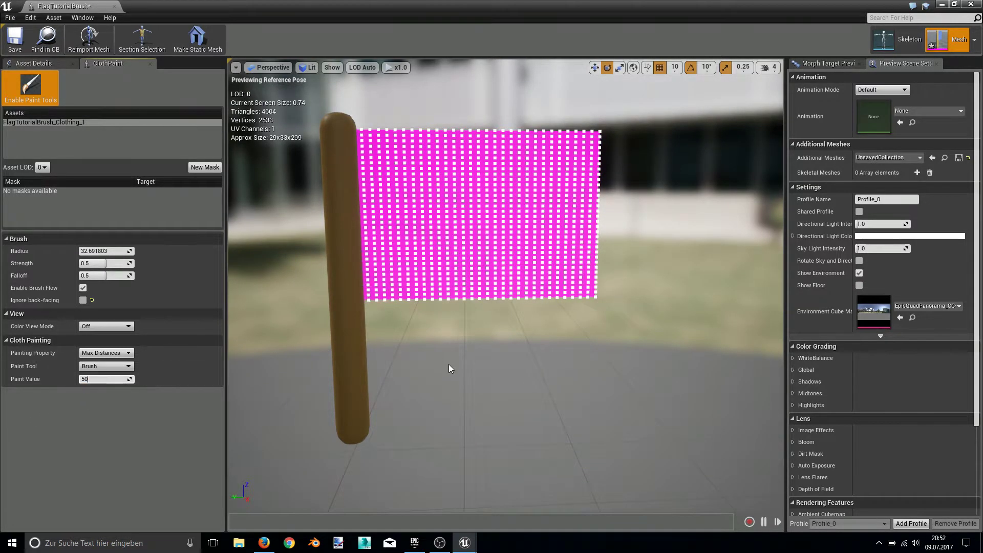
{"action": "left_click", "coordinate": [387, 274]}
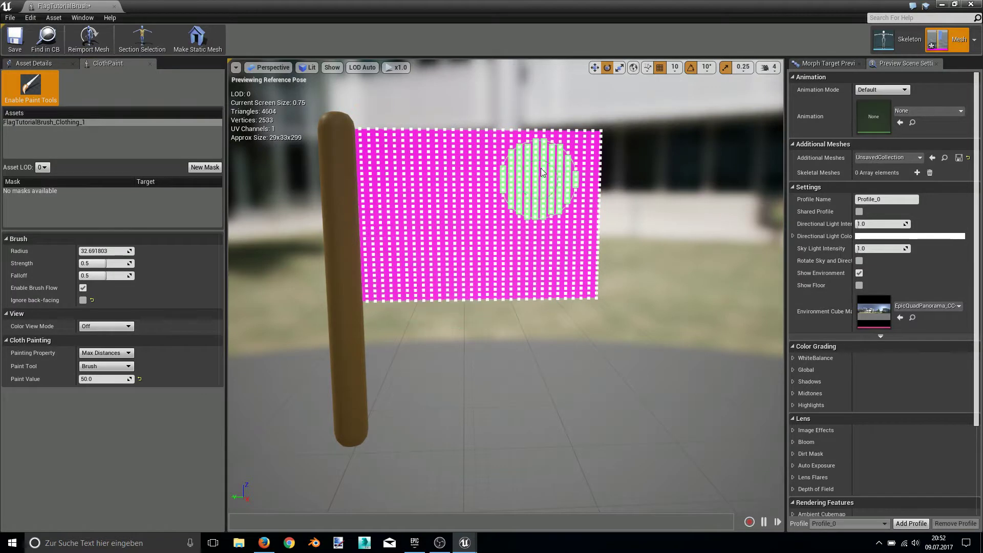
{"action": "mouse_move", "coordinate": [582, 135]}
{"action": "left_mouse_down"}
{"action": "mouse_move", "coordinate": [581, 279]}
{"action": "mouse_move", "coordinate": [570, 153]}
{"action": "mouse_move", "coordinate": [450, 226]}
{"action": "mouse_move", "coordinate": [441, 207]}
{"action": "left_mouse_up"}
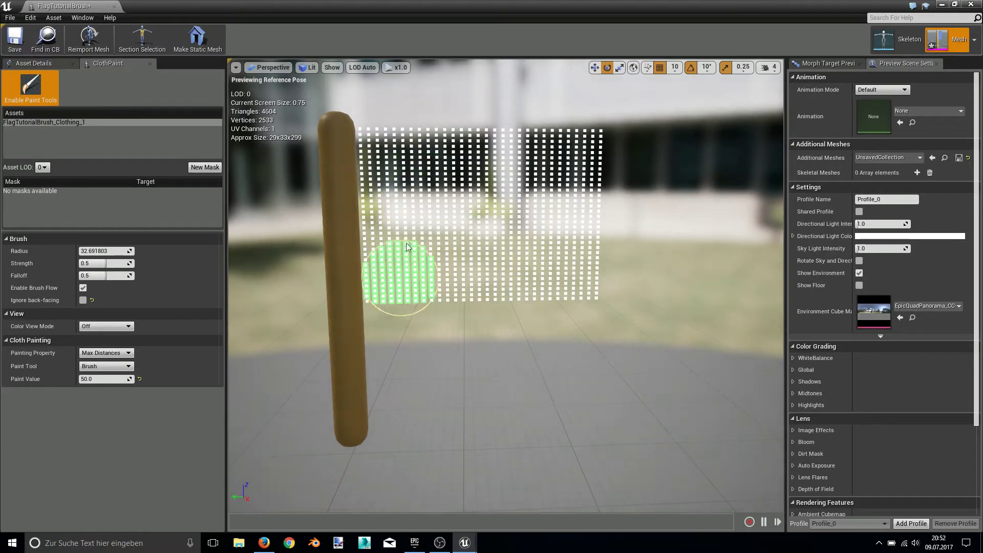
{"action": "mouse_move", "coordinate": [406, 149]}
{"action": "left_mouse_down"}
{"action": "mouse_move", "coordinate": [397, 154]}
{"action": "mouse_move", "coordinate": [527, 222]}
{"action": "left_mouse_up"}
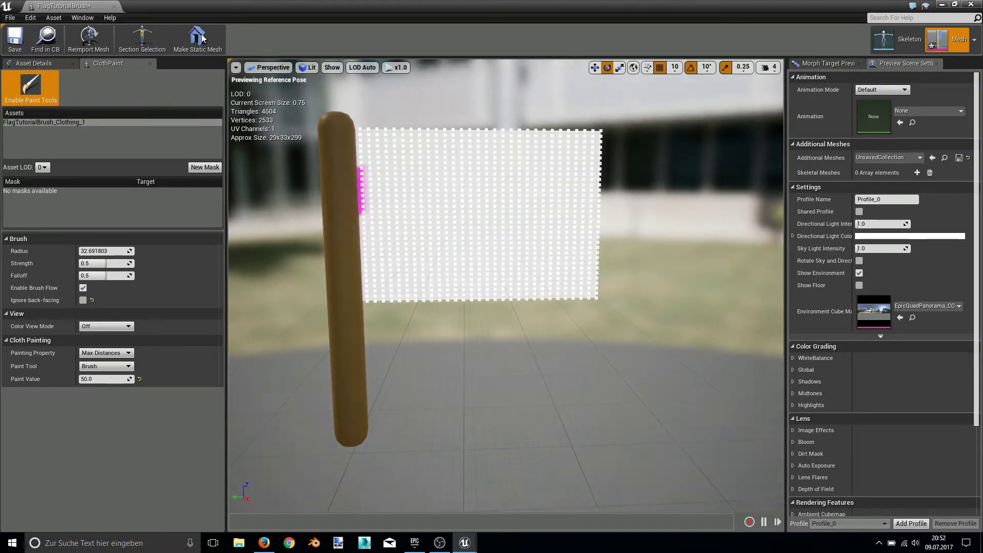
{"action": "left_click", "coordinate": [30, 87]}
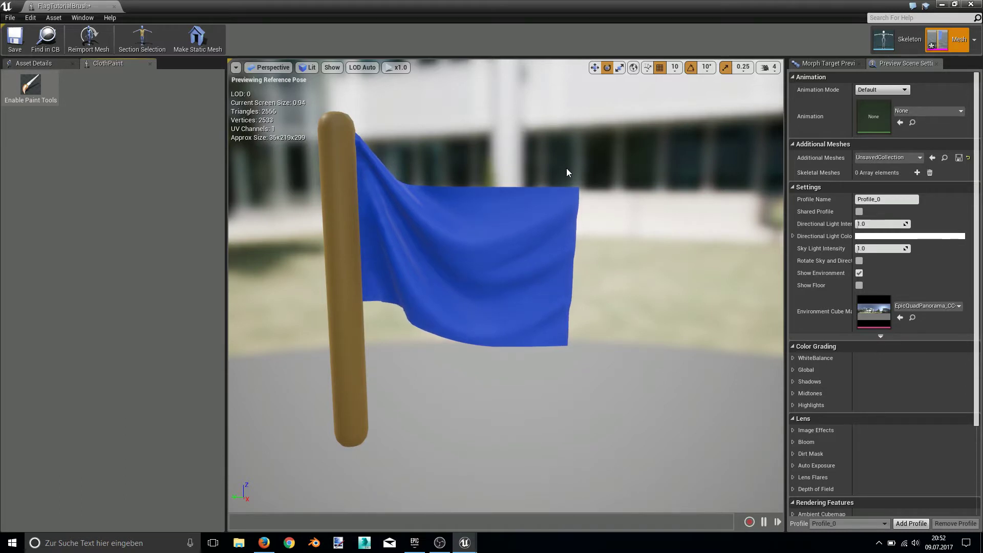
Step: Repaint the whole flag with Paint Value 1000, disable paint tools, and return to the level editor
{"action": "left_click", "coordinate": [48, 97]}
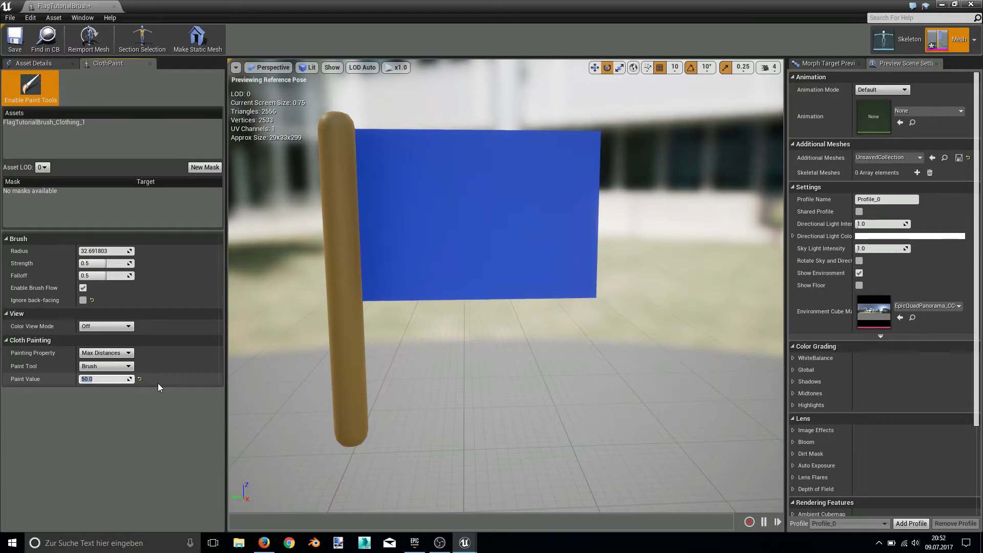
{"action": "type", "text": "1000"}
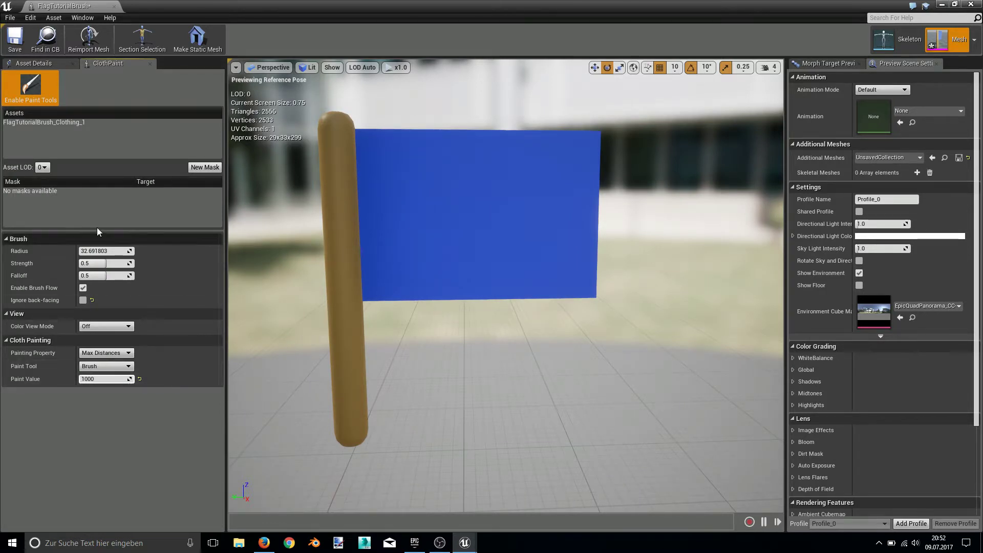
{"action": "left_click", "coordinate": [41, 123]}
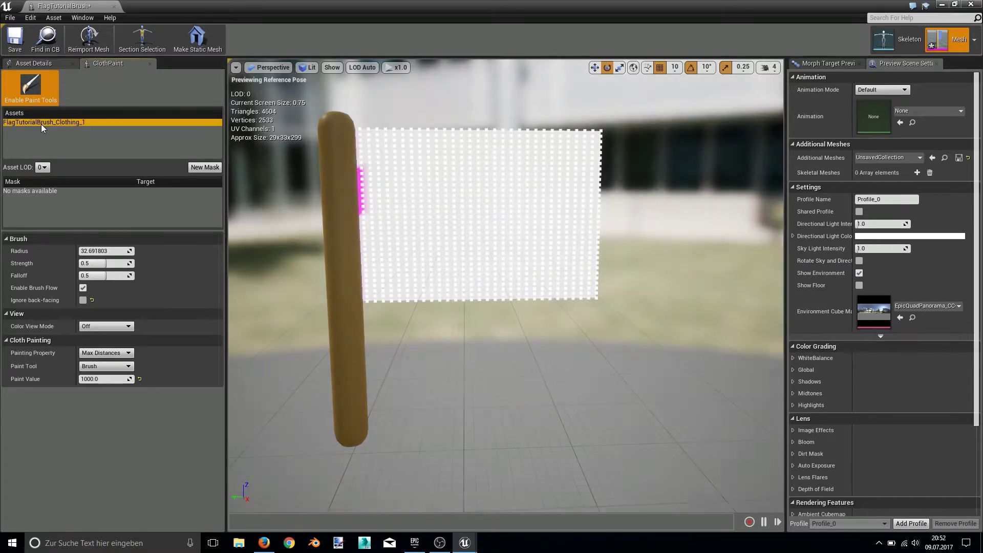
{"action": "left_click", "coordinate": [419, 135]}
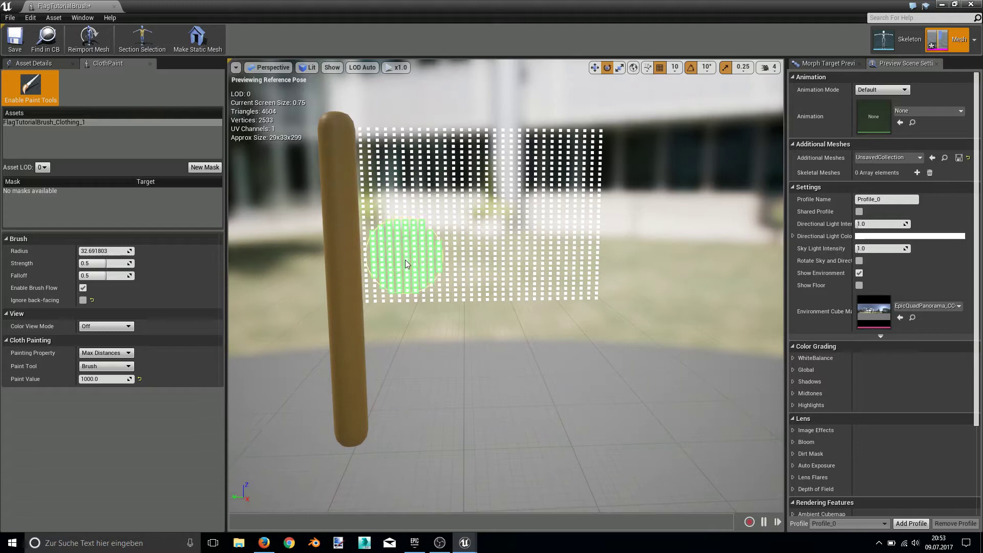
{"action": "mouse_move", "coordinate": [408, 280]}
{"action": "left_mouse_down"}
{"action": "mouse_move", "coordinate": [435, 318]}
{"action": "mouse_move", "coordinate": [505, 112]}
{"action": "mouse_move", "coordinate": [526, 197]}
{"action": "left_mouse_up"}
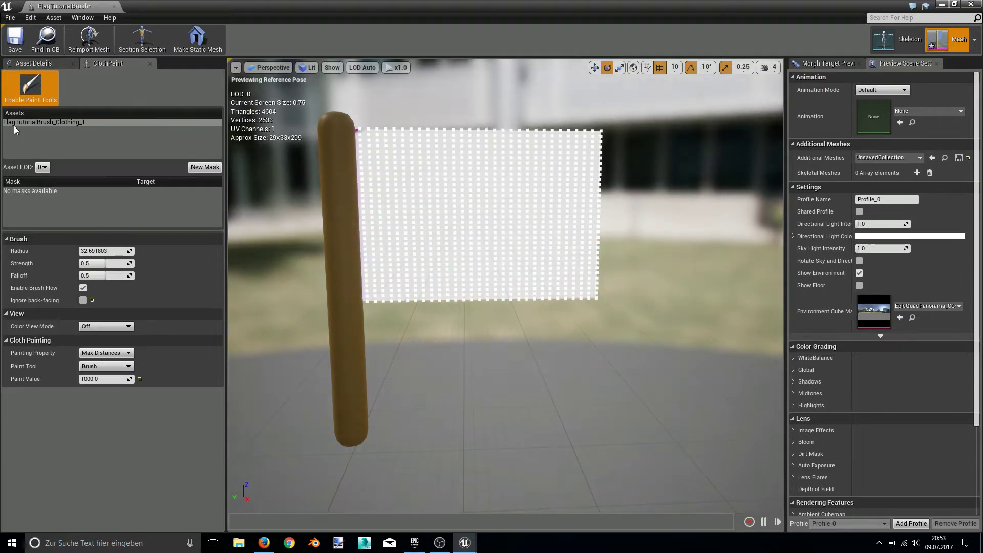
{"action": "left_click", "coordinate": [41, 97]}
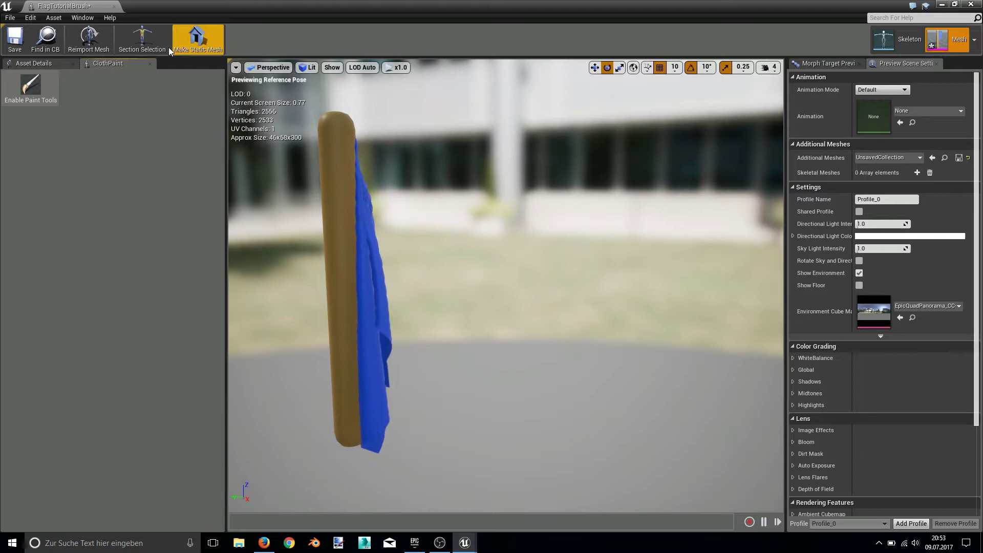
{"action": "left_click", "coordinate": [31, 86]}
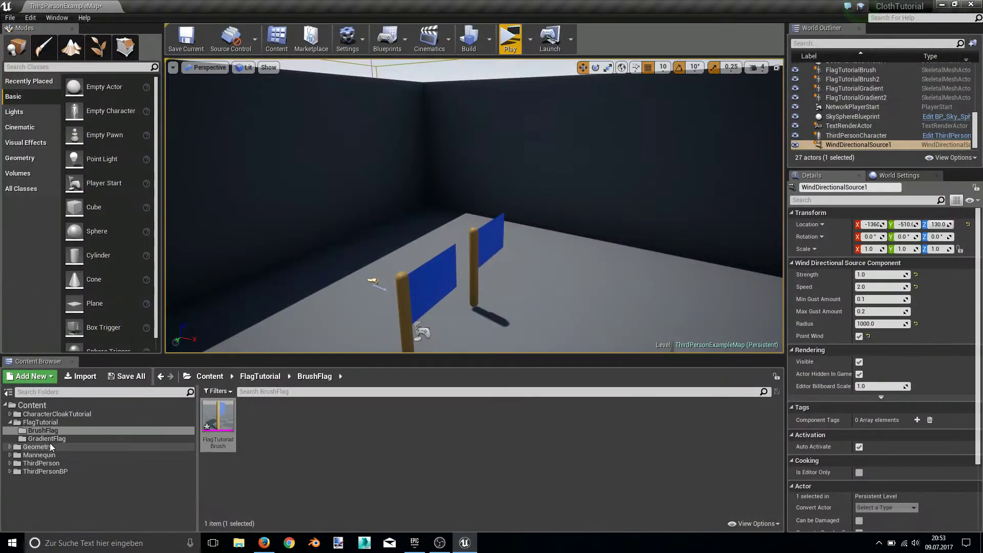
Step: Open the Vanguard character mesh from the CharacterCloakTutorial folder
{"action": "left_click", "coordinate": [10, 422]}
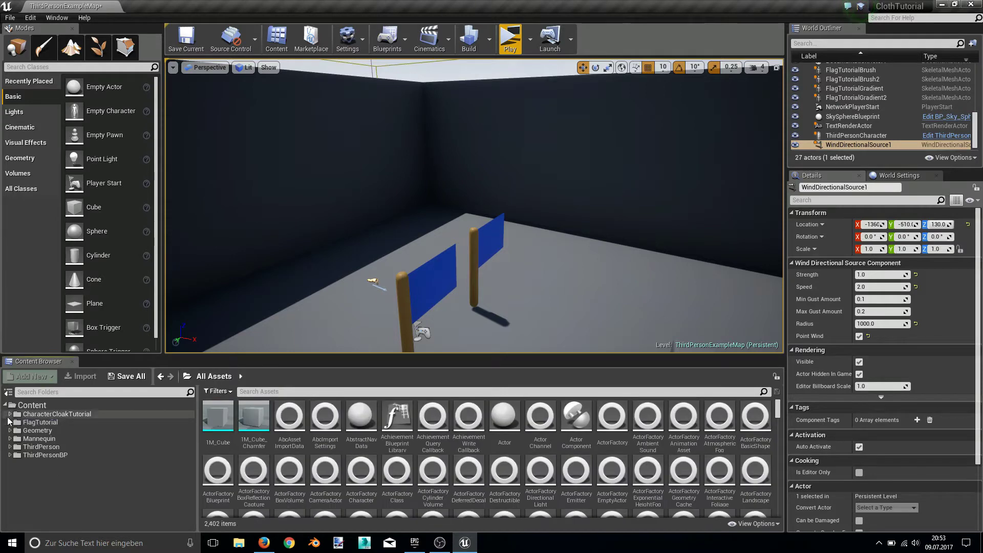
{"action": "left_click", "coordinate": [10, 417]}
{"action": "double_click", "coordinate": [289, 417]}
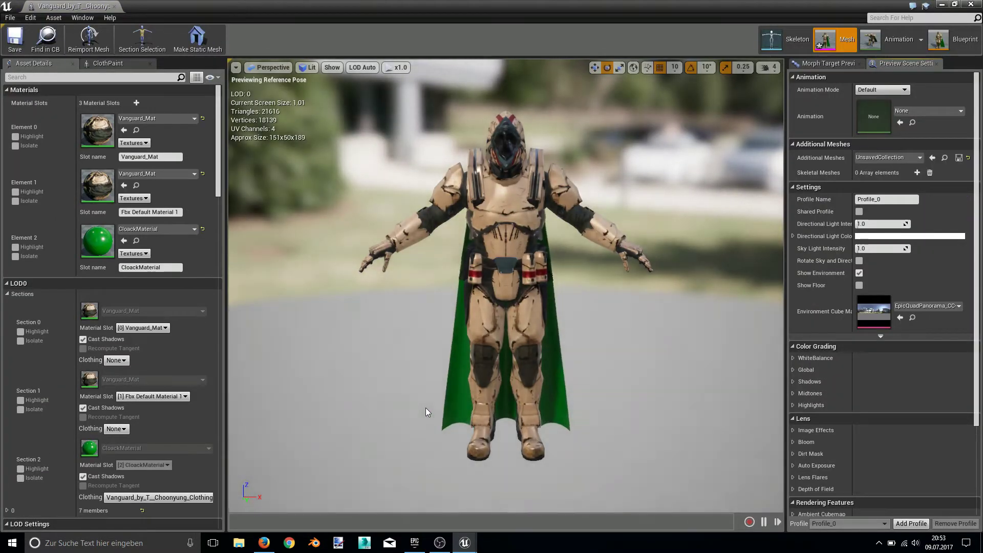
{"action": "left_click_drag", "start_coordinate": [458, 169], "coordinate": [604, 176]}
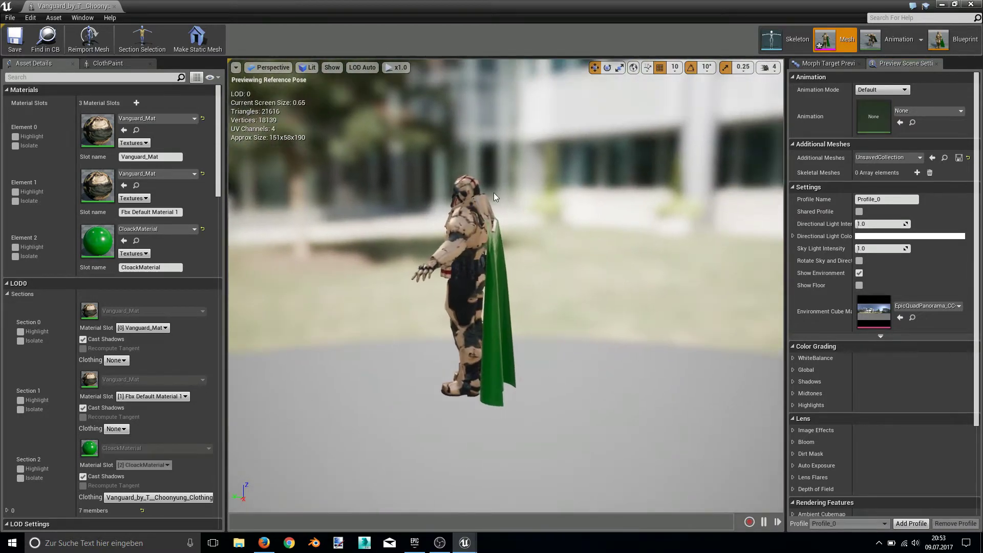
Step: Expand the cloak's Clothing Properties config in Asset Details and orbit to the character's back
{"action": "left_click", "coordinate": [108, 63]}
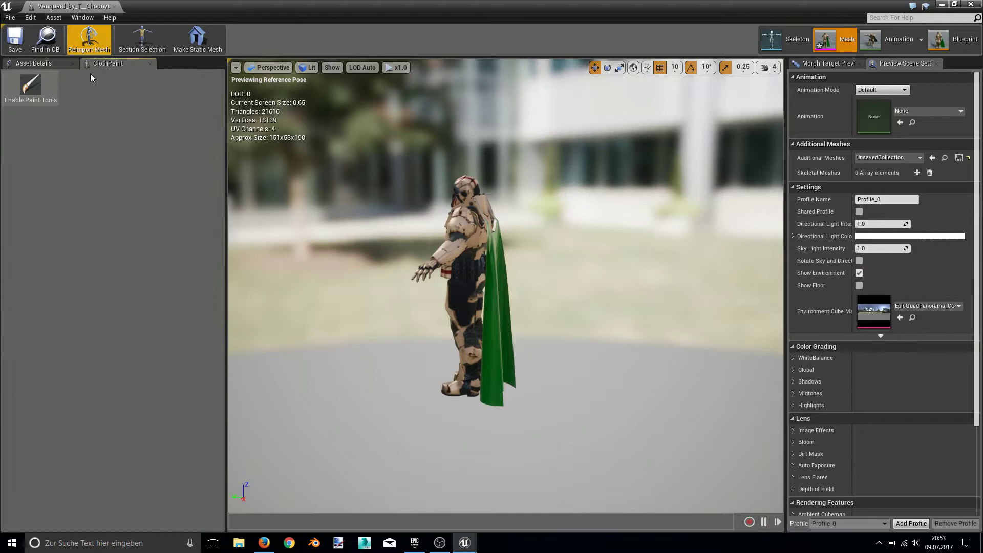
{"action": "left_click", "coordinate": [36, 63]}
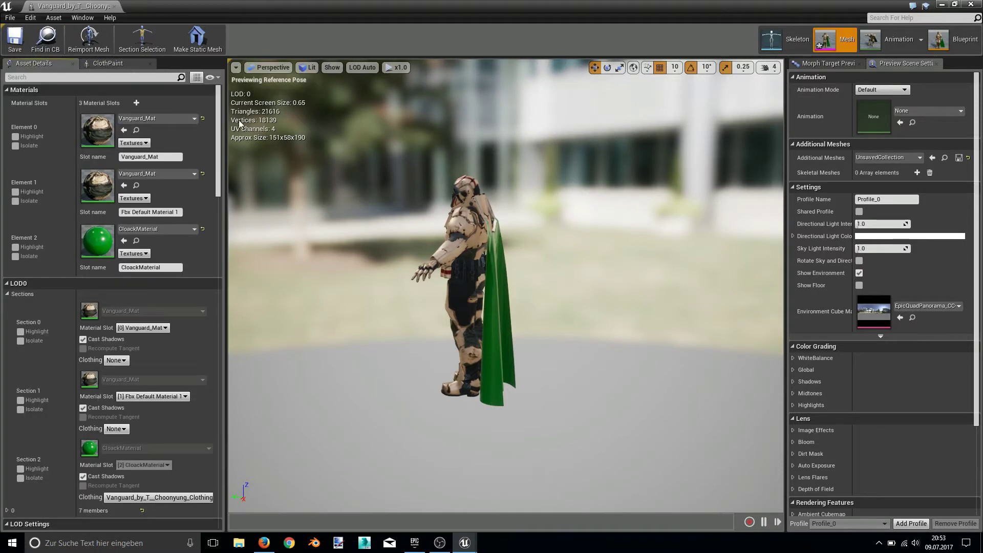
{"action": "scroll", "coordinate": [220, 159], "scroll_direction": "down", "scroll_amount": 3}
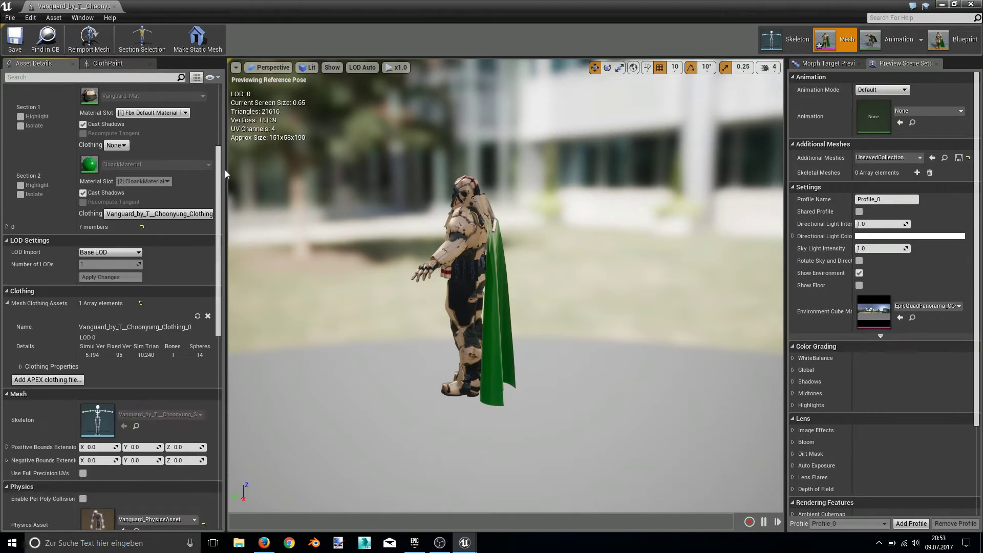
{"action": "left_click", "coordinate": [21, 318]}
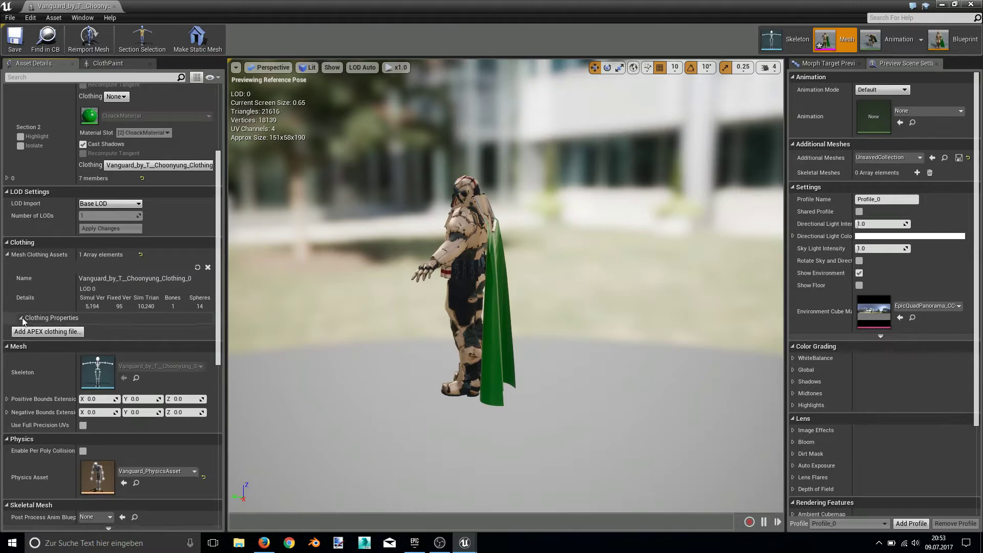
{"action": "scroll", "coordinate": [148, 308], "scroll_direction": "down", "scroll_amount": 3}
{"action": "scroll", "coordinate": [162, 287], "scroll_direction": "down", "scroll_amount": 3}
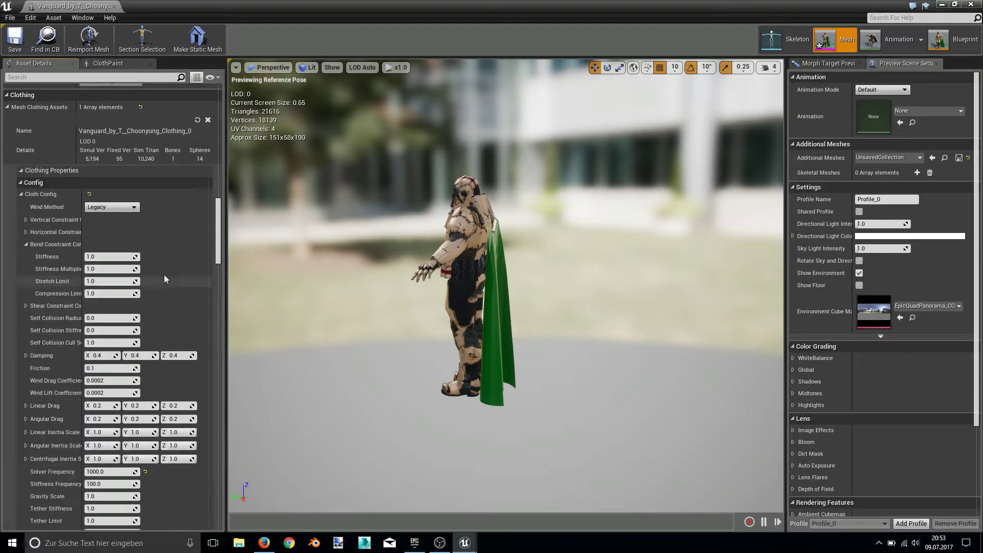
{"action": "left_click_drag", "start_coordinate": [295, 186], "coordinate": [366, 151]}
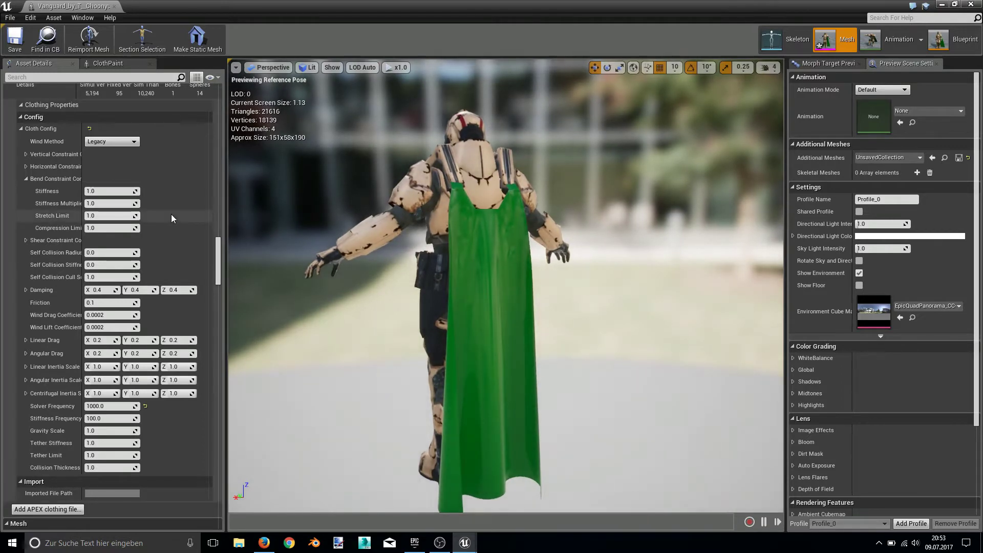
Step: Set the preview animation to Vanguard_by_T_Choonyung_Sword_Swing
{"action": "left_click", "coordinate": [920, 112]}
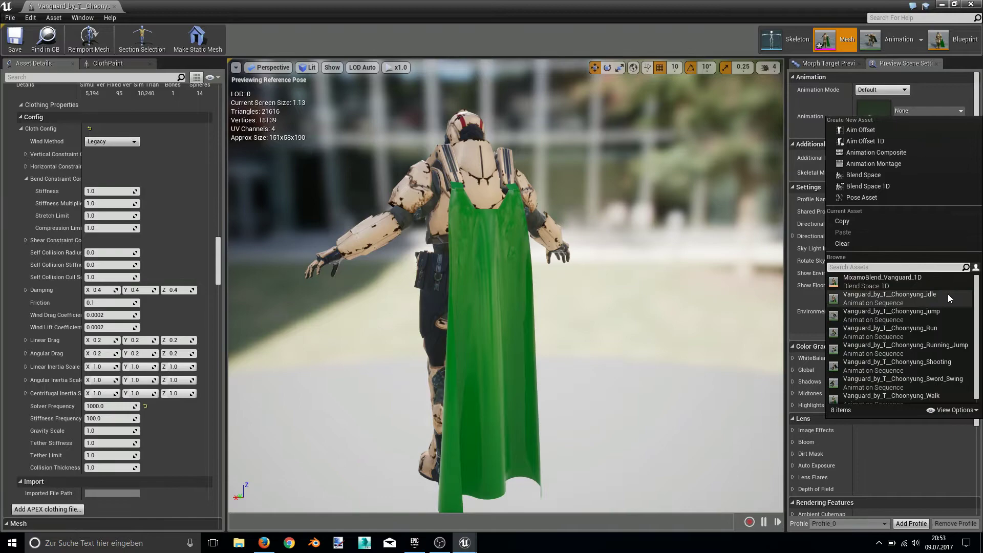
{"action": "scroll", "coordinate": [939, 400], "scroll_direction": "down", "scroll_amount": 1}
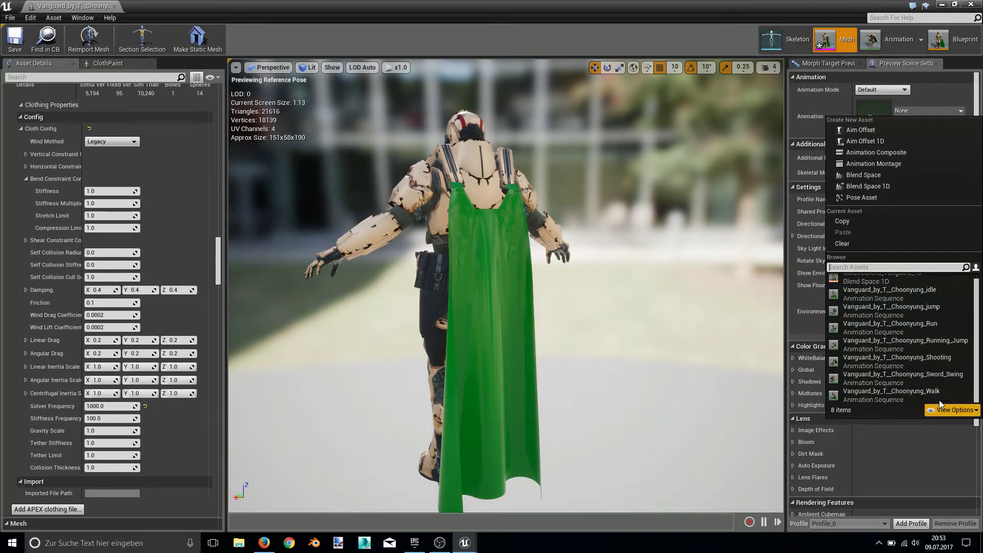
{"action": "left_click", "coordinate": [950, 378]}
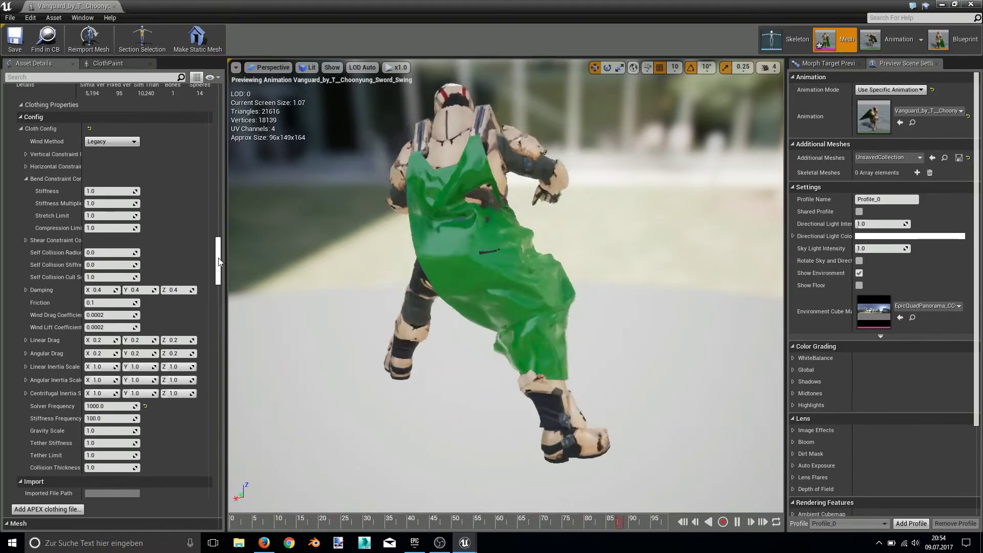
Step: Enter 5 in the Cloth Config Collision Thickness field, replacing 1.0
{"action": "mouse_move", "coordinate": [219, 261]}
{"action": "left_mouse_down"}
{"action": "mouse_move", "coordinate": [219, 284]}
{"action": "mouse_move", "coordinate": [221, 263]}
{"action": "left_mouse_up"}
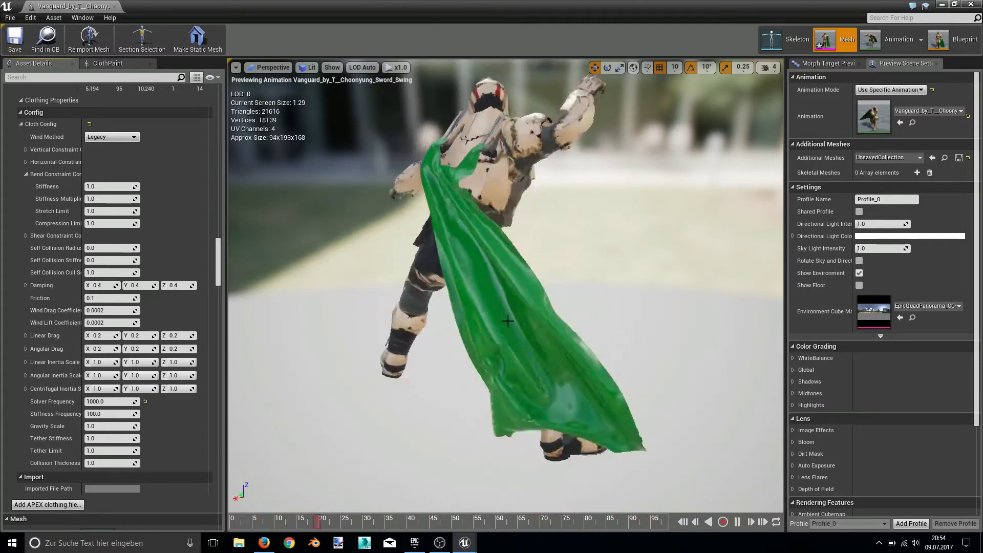
{"action": "left_click", "coordinate": [100, 463]}
{"action": "type", "text": "5"}
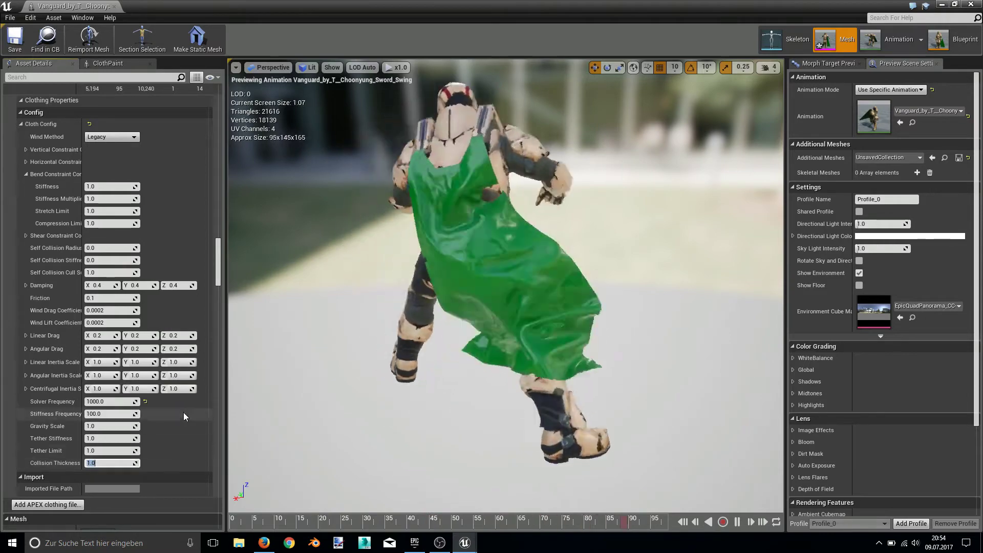
{"action": "type", "text": "4"}
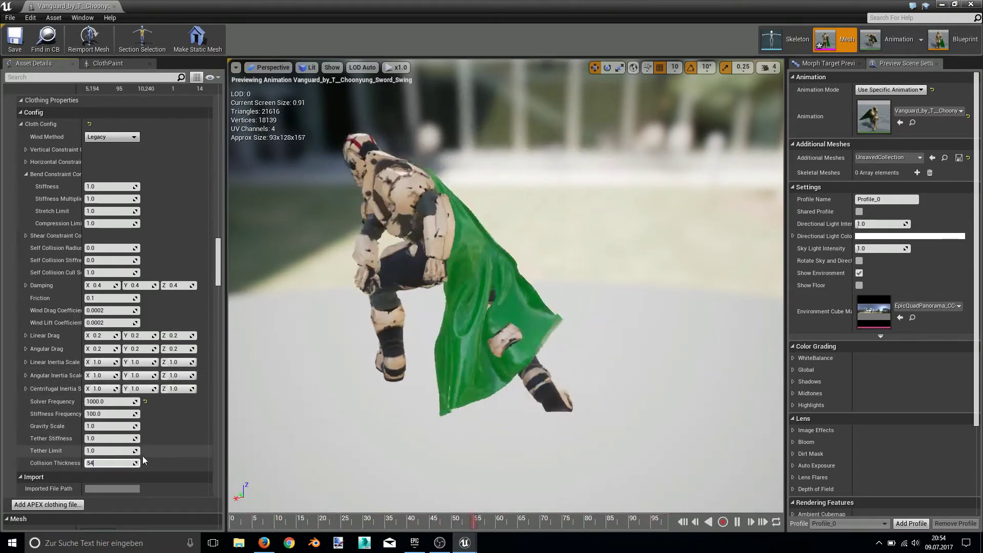
{"action": "key", "text": "Return"}
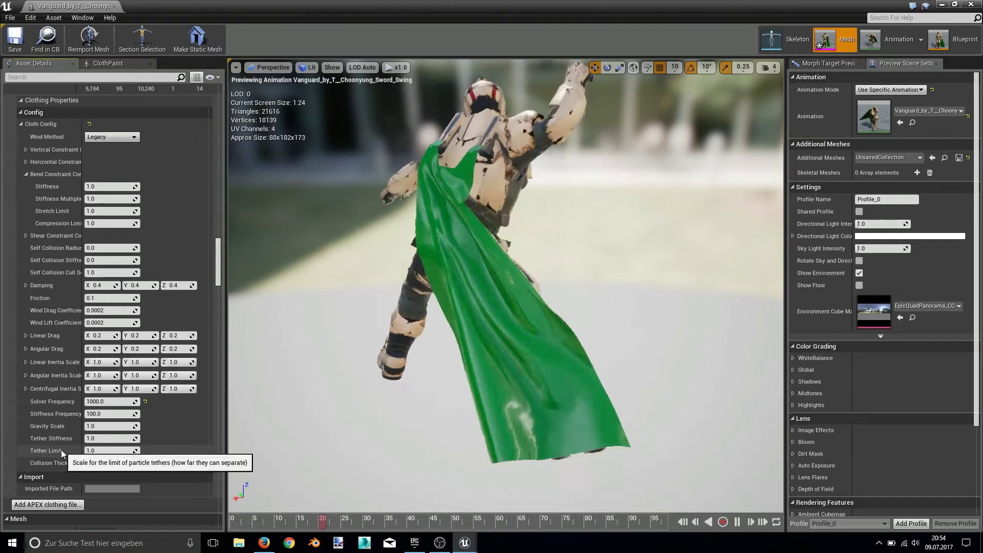
Step: Try a cloak Gravity Scale of 10.0, then settle on 2.0
{"action": "left_click", "coordinate": [110, 463]}
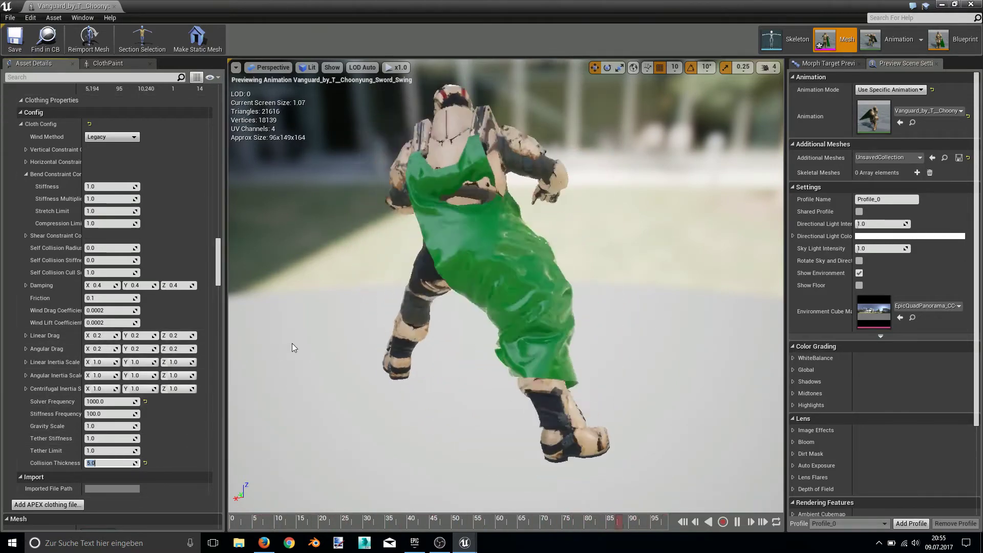
{"action": "left_click", "coordinate": [108, 426]}
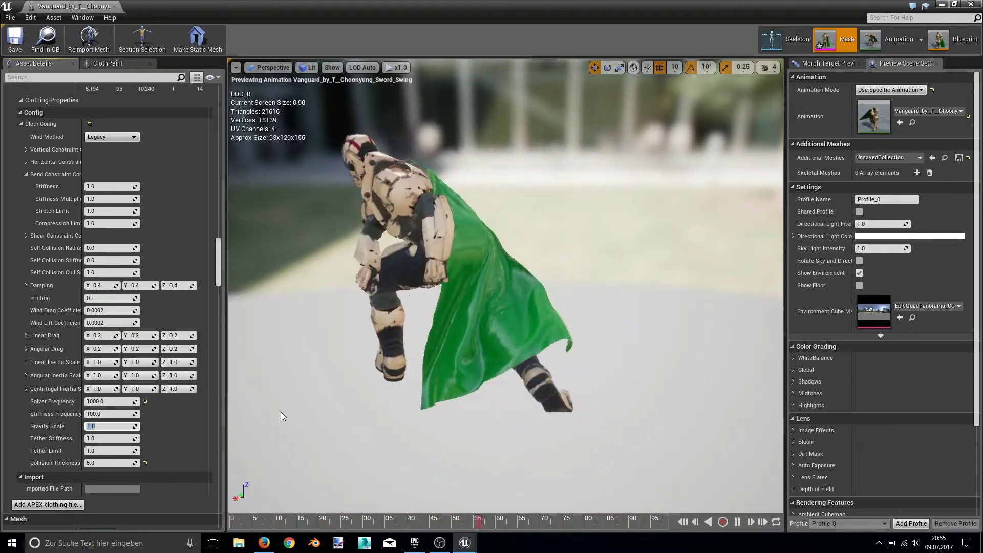
{"action": "type", "text": "10"}
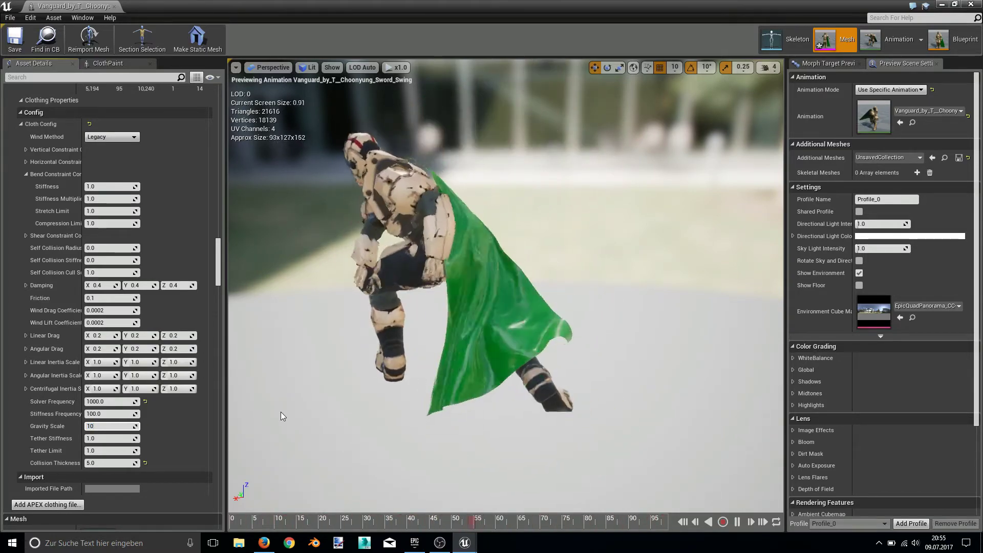
{"action": "key", "text": "Return"}
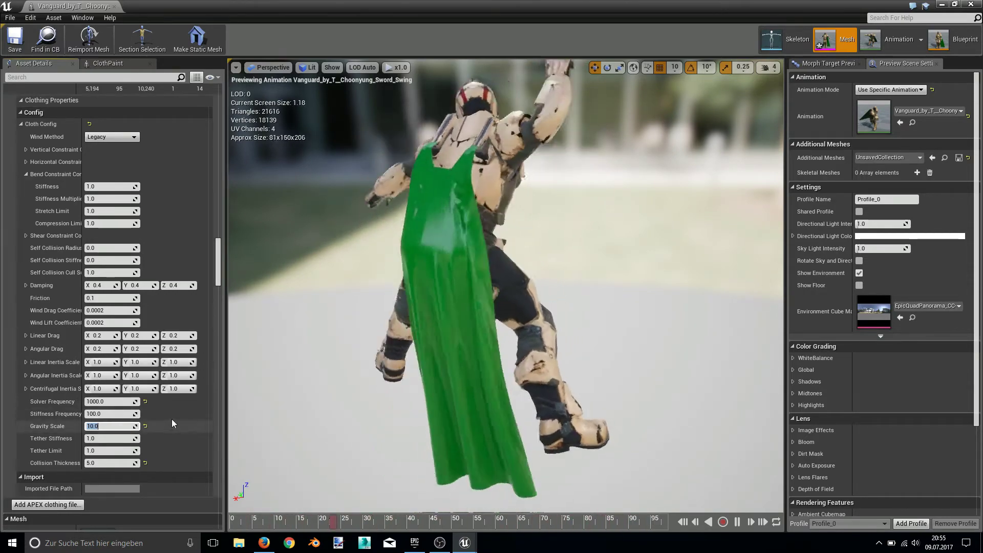
{"action": "type", "text": "2"}
{"action": "key", "text": "Return"}
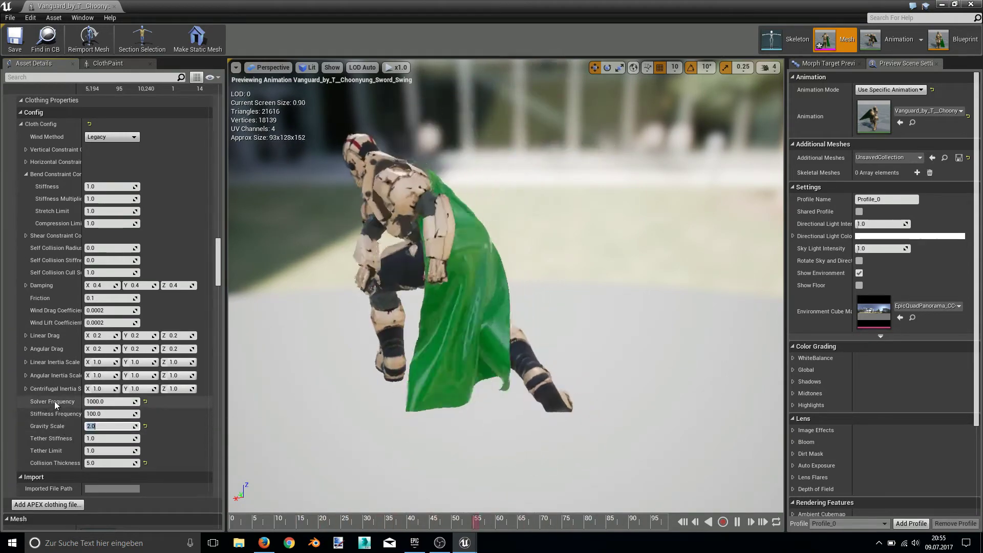
{"action": "left_click", "coordinate": [113, 426]}
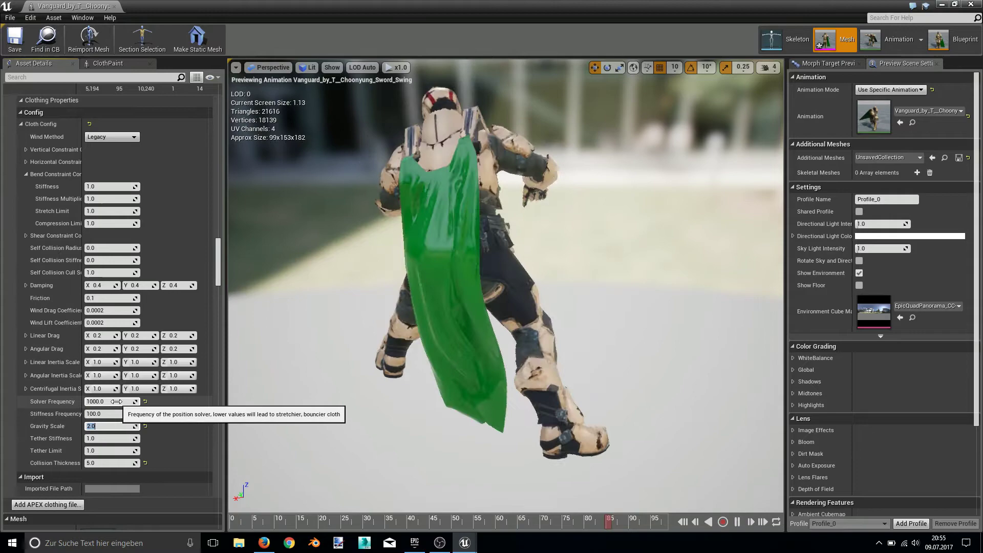
{"action": "left_click", "coordinate": [118, 402]}
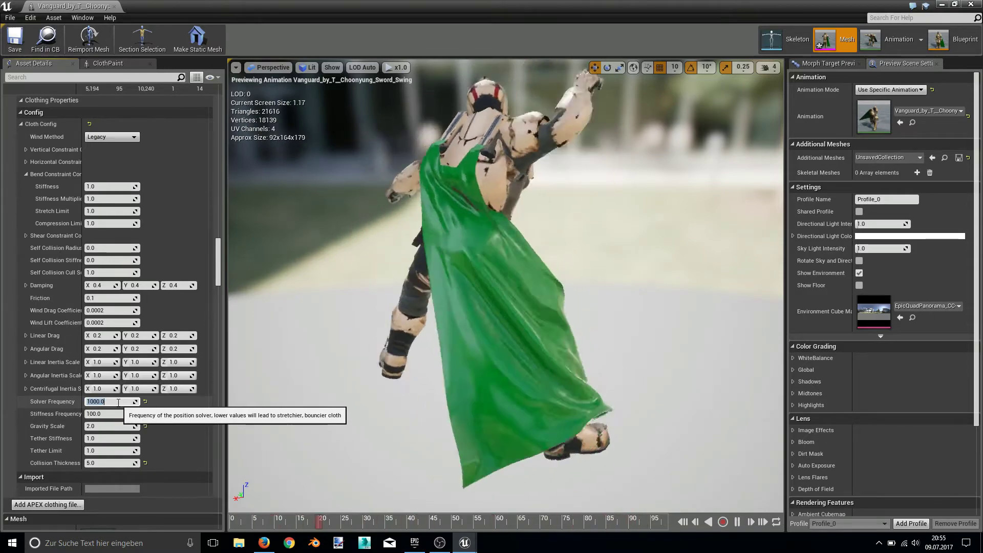
{"action": "type", "text": "100"}
{"action": "key", "text": "Return"}
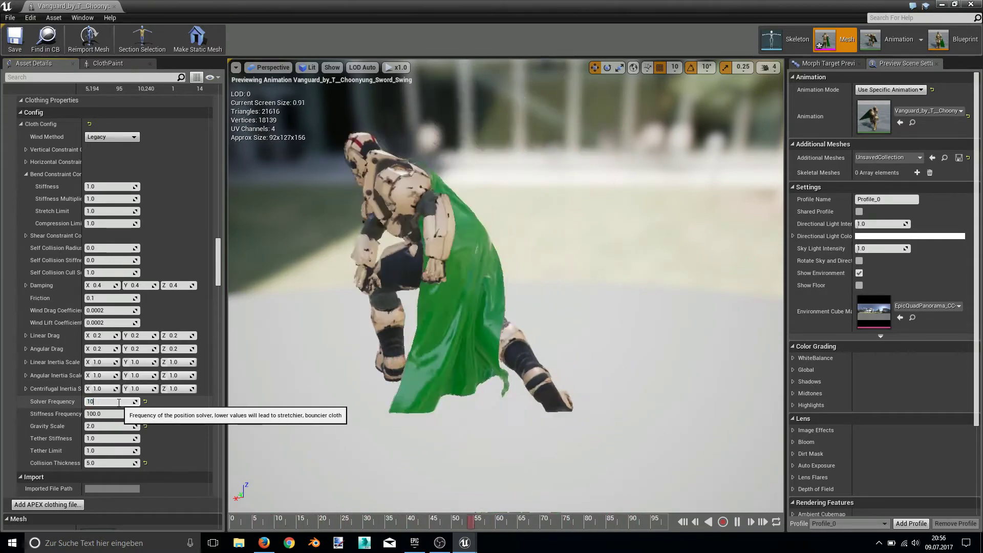
{"action": "left_click", "coordinate": [281, 357]}
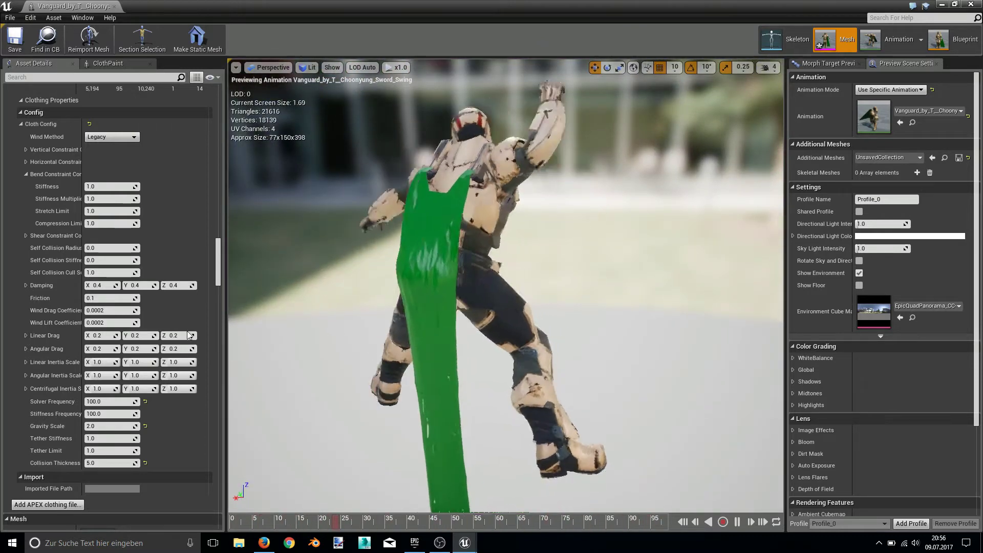
{"action": "left_click", "coordinate": [117, 402]}
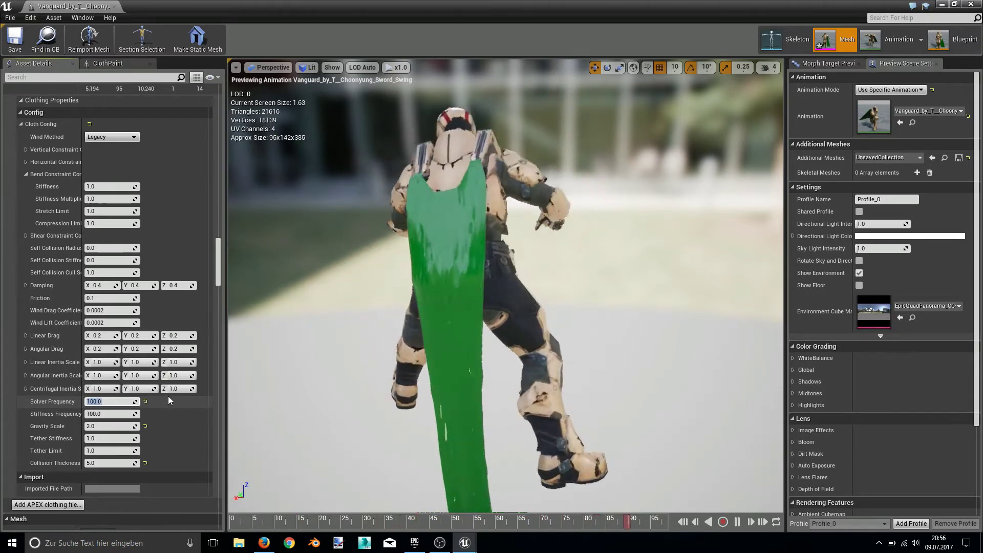
{"action": "type", "text": "1000"}
{"action": "key", "text": "Return"}
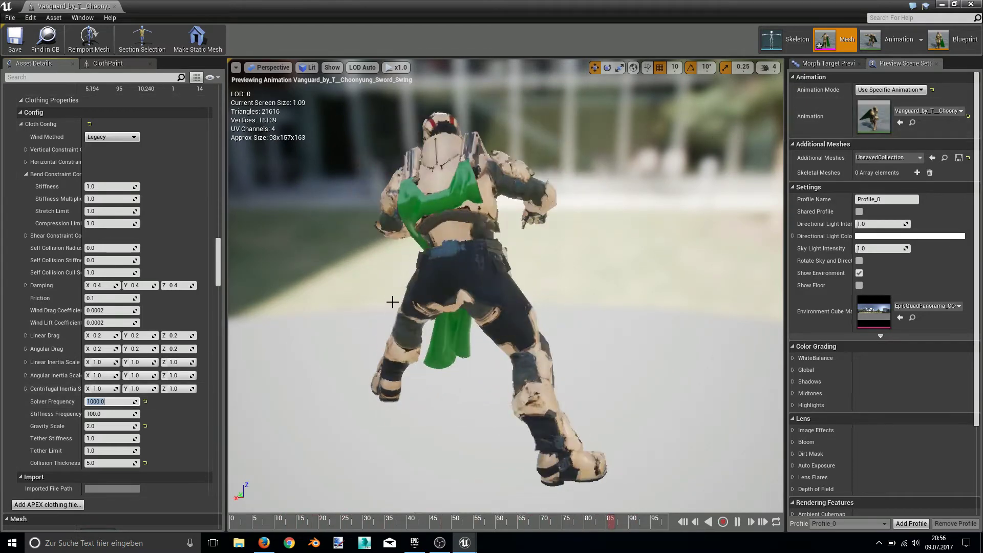
{"action": "left_click", "coordinate": [111, 401]}
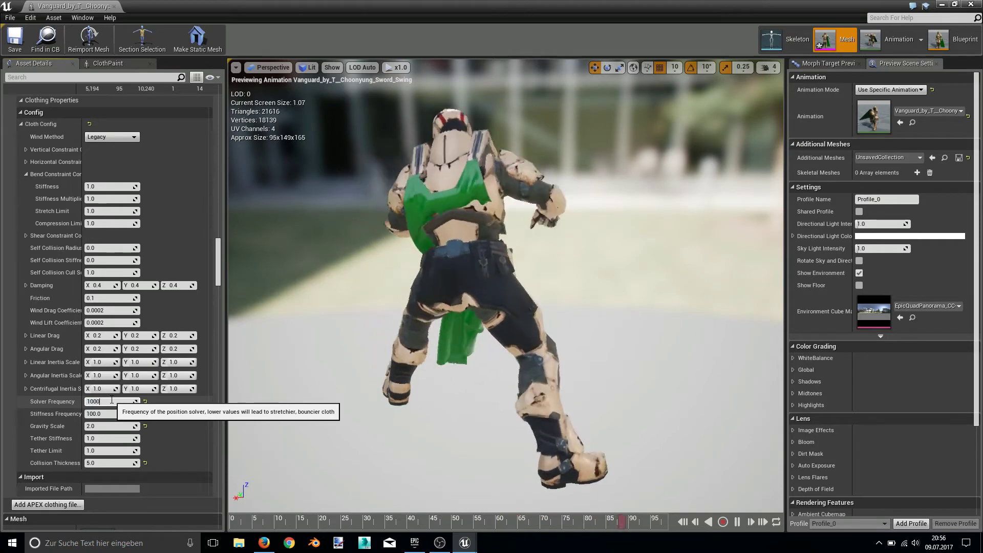
{"action": "type", "text": "0"}
{"action": "key", "text": "Return"}
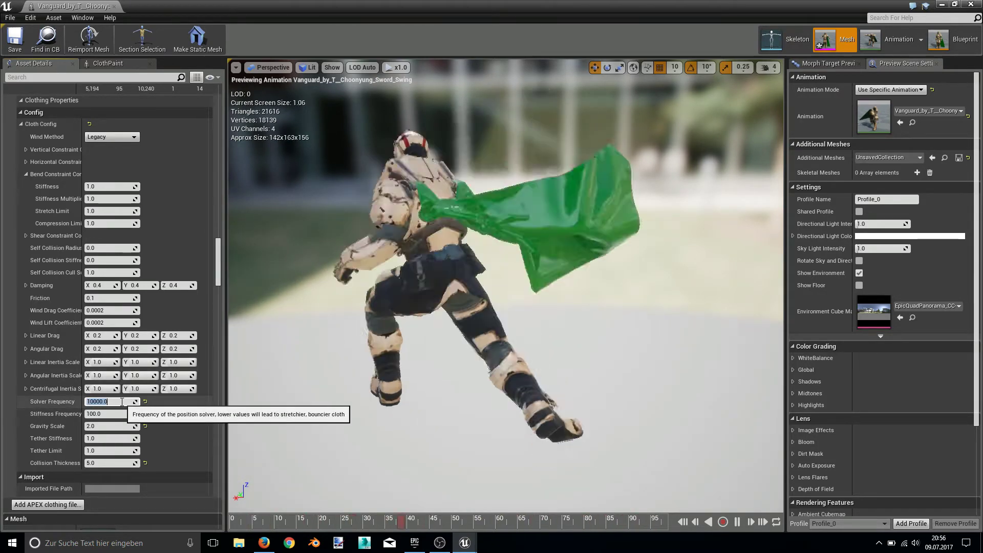
{"action": "type", "text": "1000"}
{"action": "key", "text": "Return"}
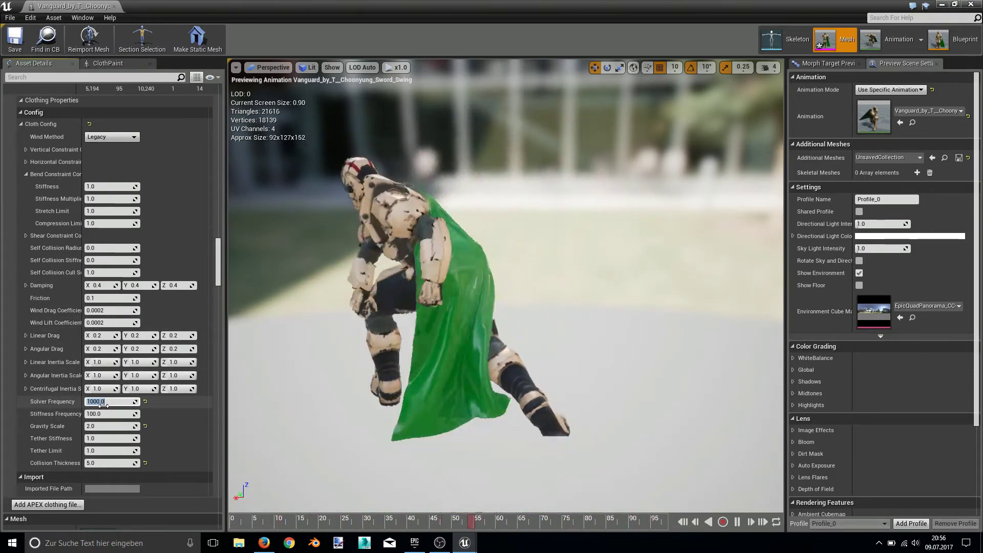
{"action": "type", "text": "500"}
{"action": "key", "text": "Return"}
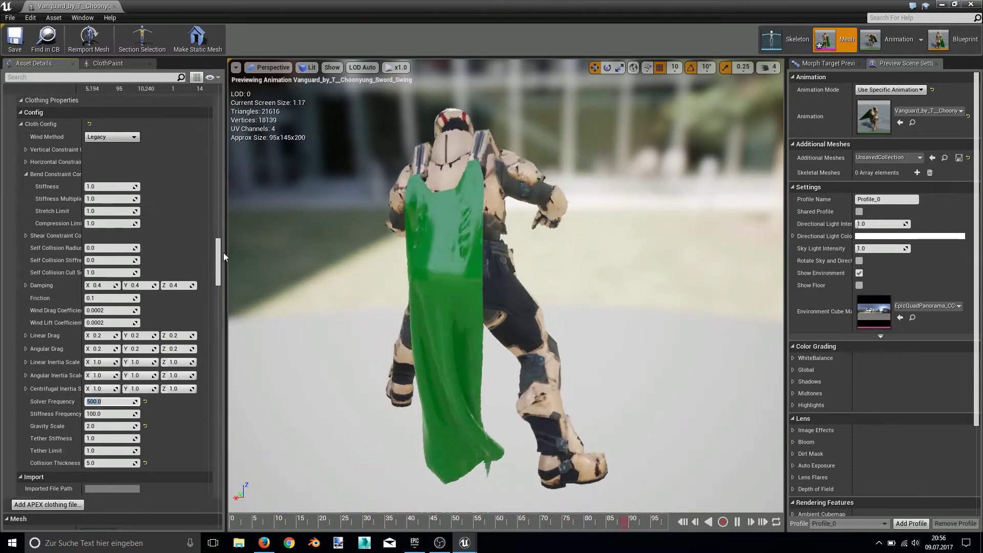
{"action": "left_click", "coordinate": [94, 401]}
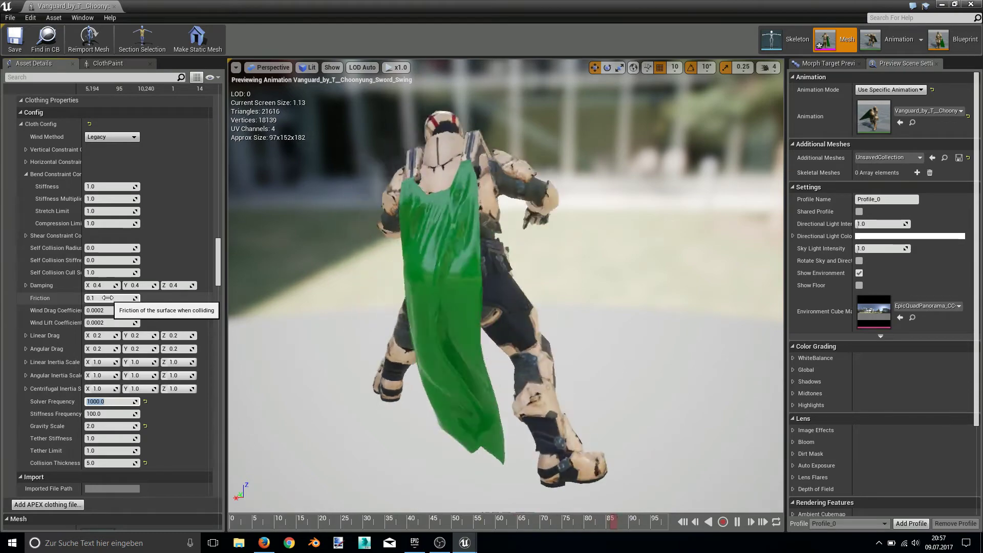
Step: Enter 10 in the cloak's Friction field, replacing 0.1
{"action": "left_click", "coordinate": [113, 297]}
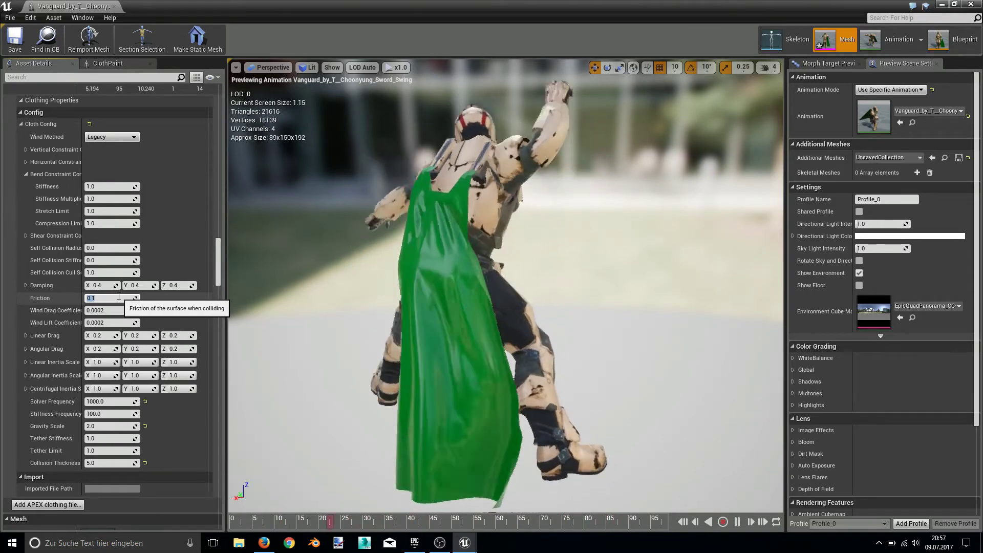
{"action": "type", "text": "10"}
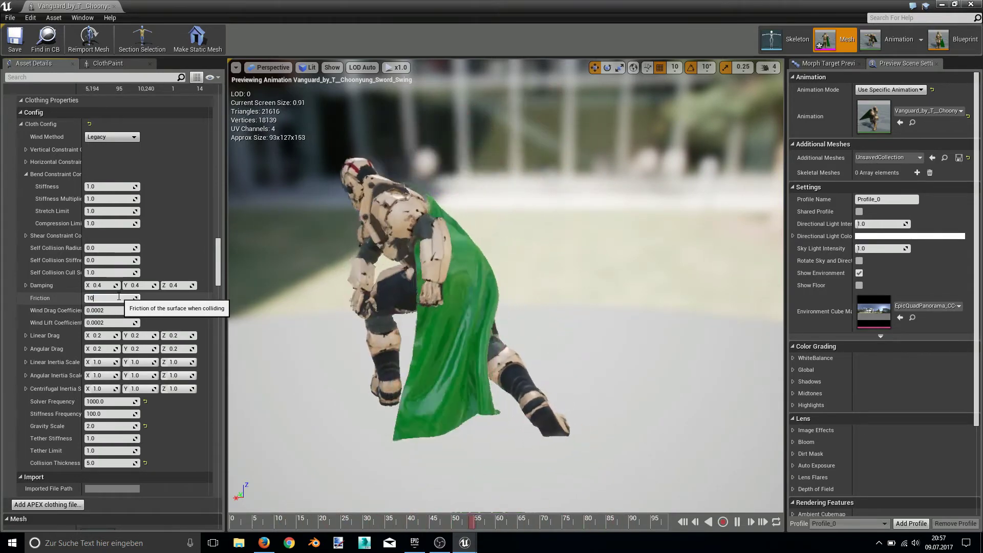
{"action": "key", "text": "Return"}
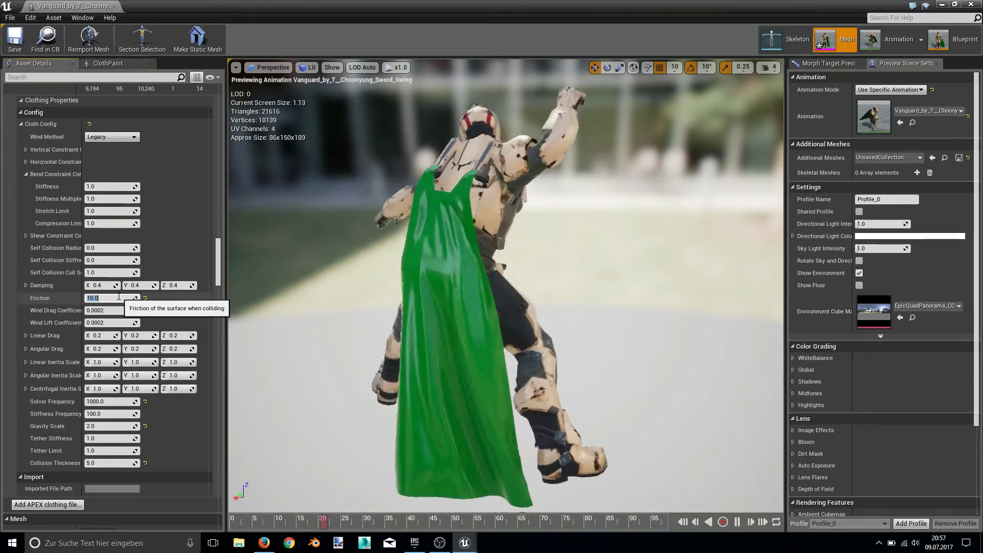
{"action": "scroll", "coordinate": [102, 266], "scroll_direction": "up", "scroll_amount": 1}
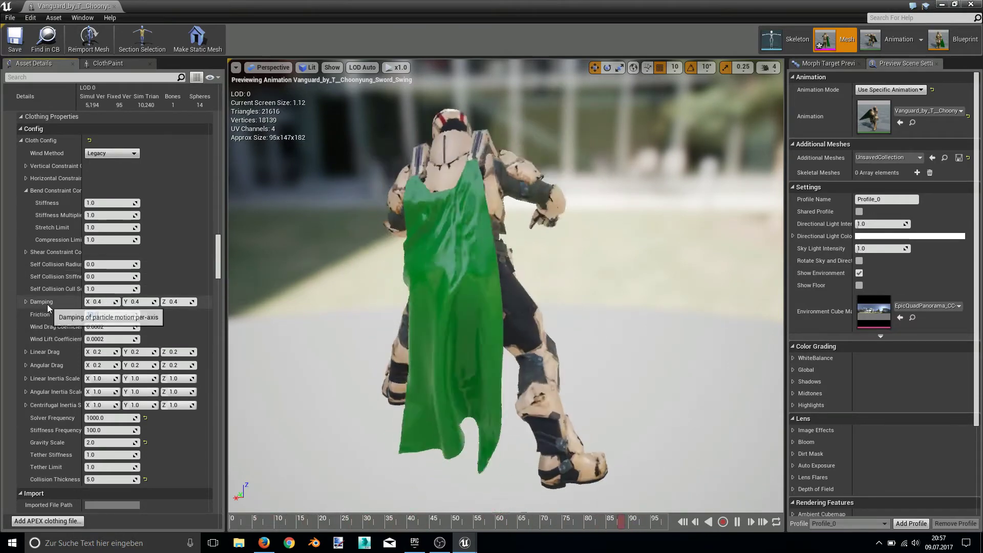
Step: Confirm Friction 10.0, then try cloak Damping values of 1.0 and 0.1
{"action": "key", "text": "Return"}
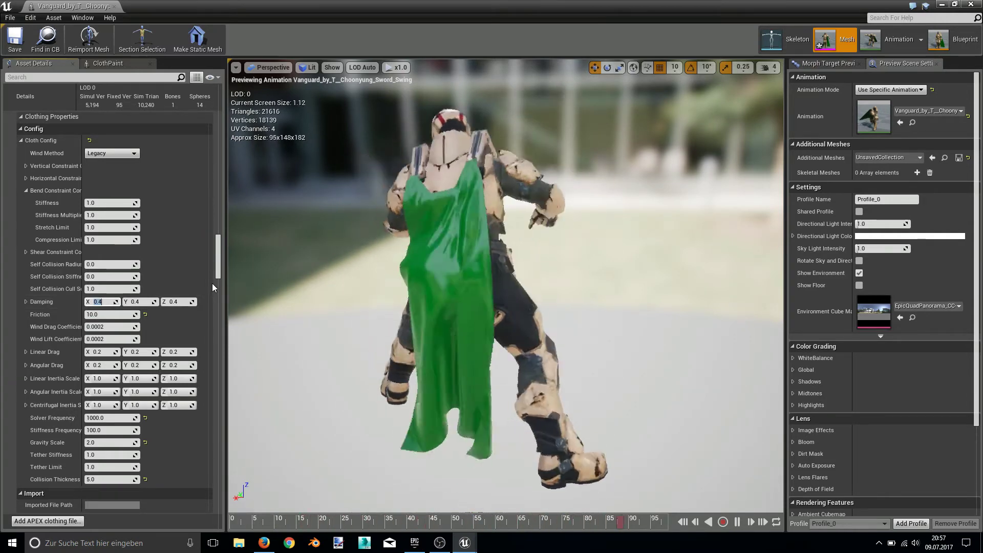
{"action": "type", "text": "1"}
{"action": "key", "text": "Tab"}
{"action": "type", "text": "1"}
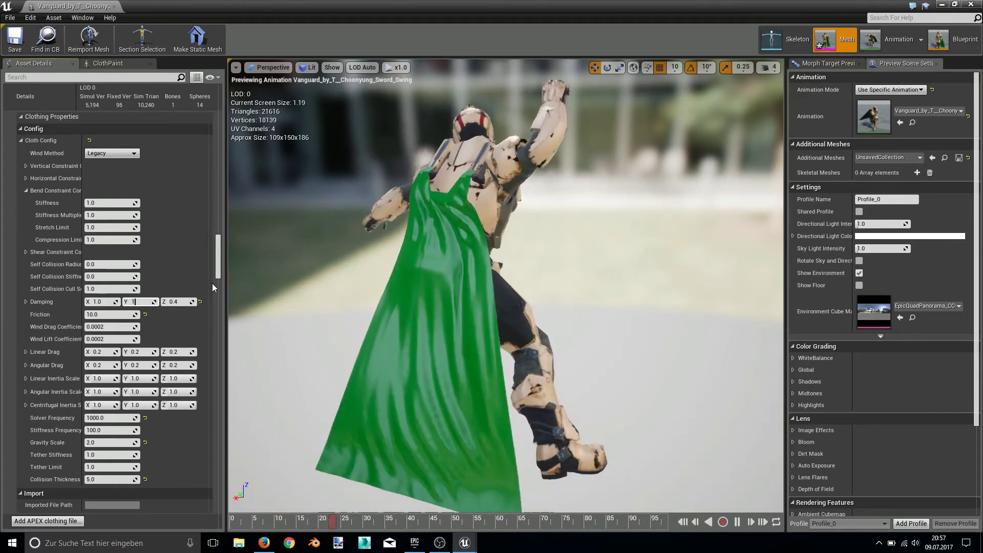
{"action": "key", "text": "Tab"}
{"action": "key", "text": "Tab"}
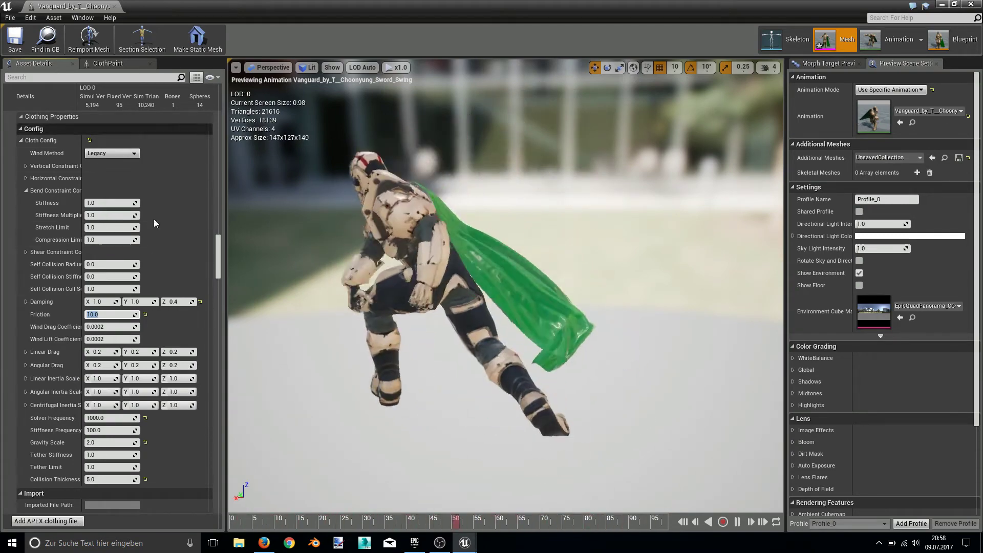
{"action": "left_click", "coordinate": [99, 301]}
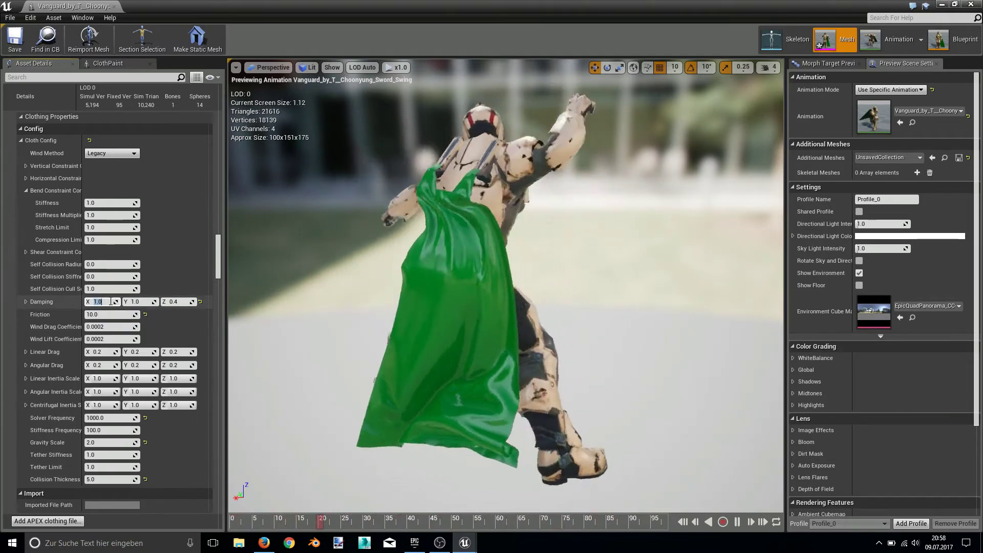
{"action": "type", "text": "1"}
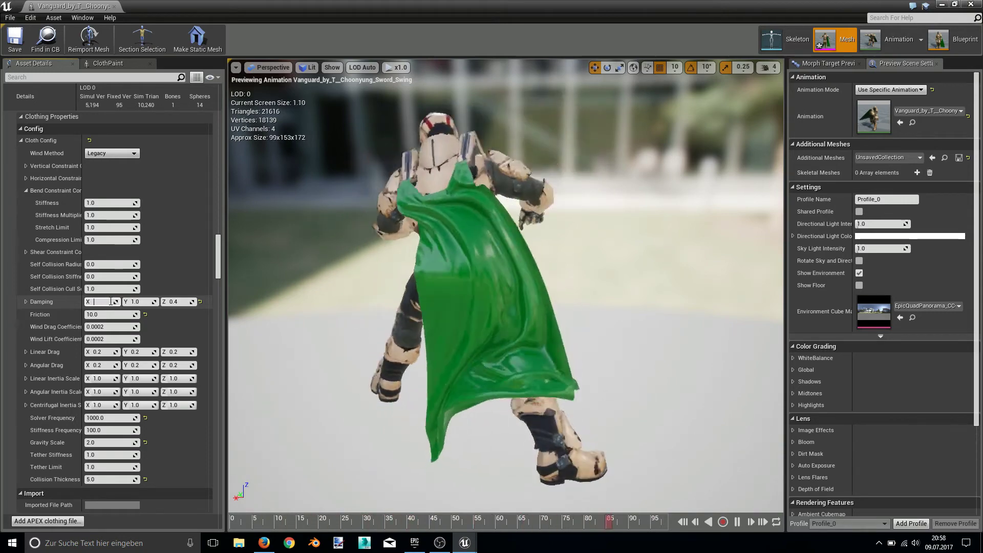
{"action": "type", "text": ".1"}
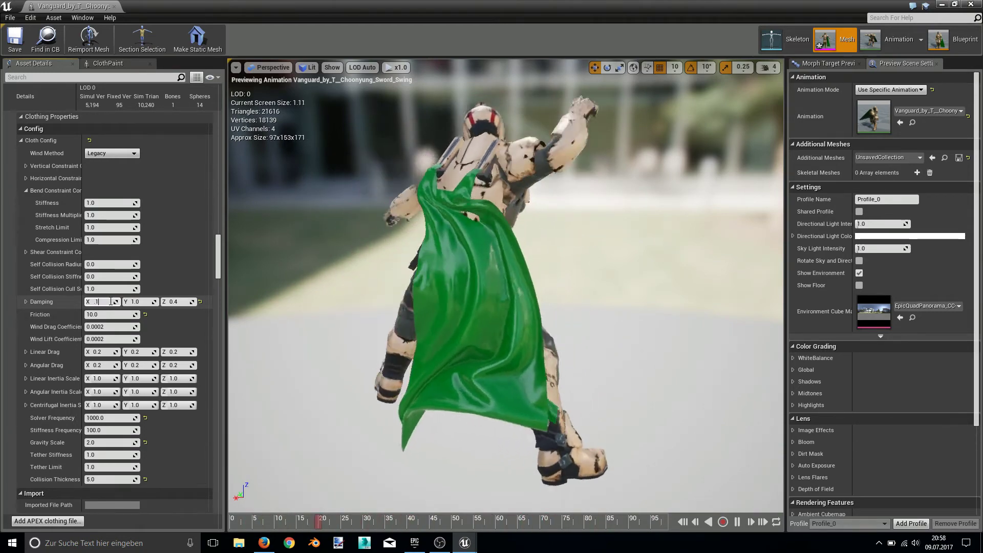
{"action": "type", "text": ".1"}
{"action": "key", "text": "Tab"}
{"action": "key", "text": "BackSpace"}
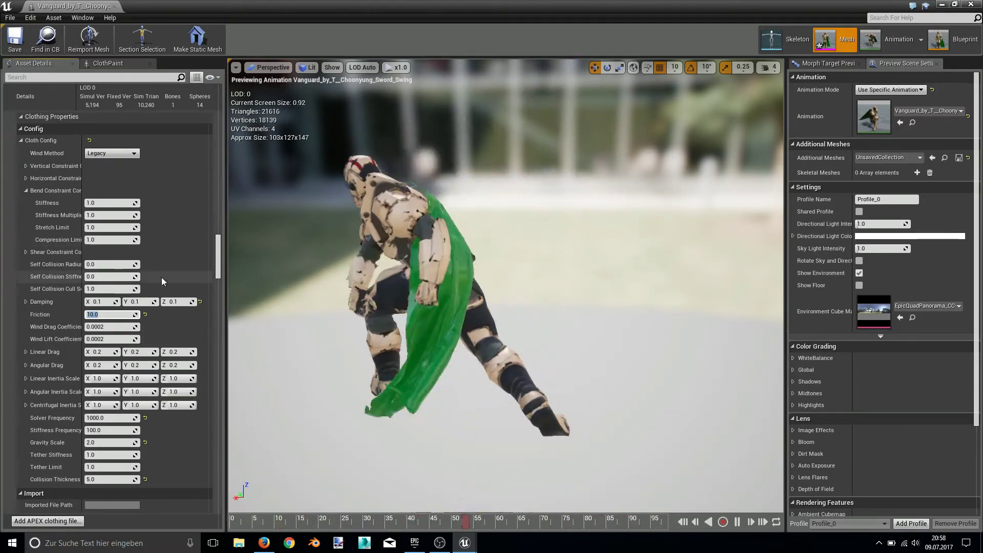
Step: Set cloak Damping X, Y and Z to 0.5
{"action": "left_click", "coordinate": [102, 302]}
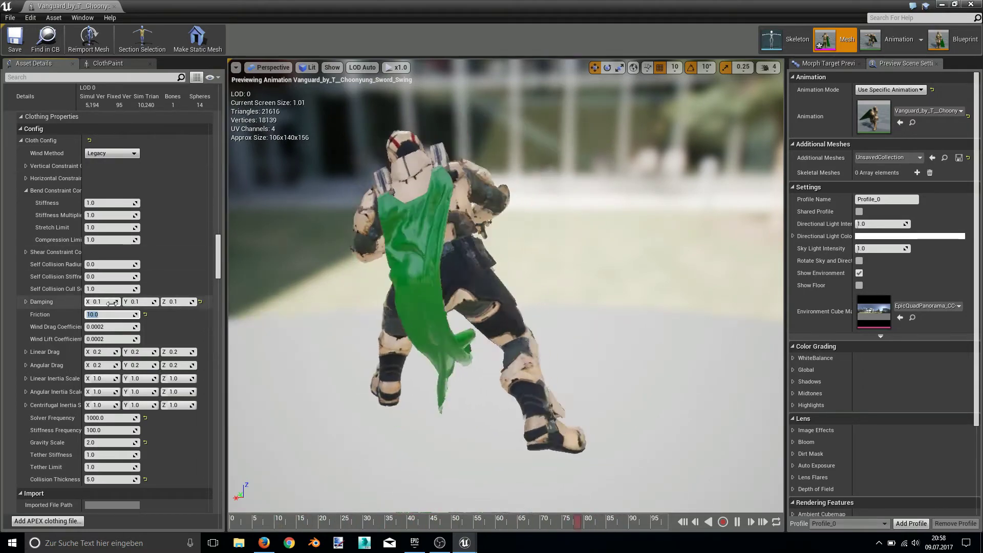
{"action": "type", "text": ".5"}
{"action": "key", "text": "Tab"}
{"action": "type", "text": ".5"}
{"action": "key", "text": "Tab"}
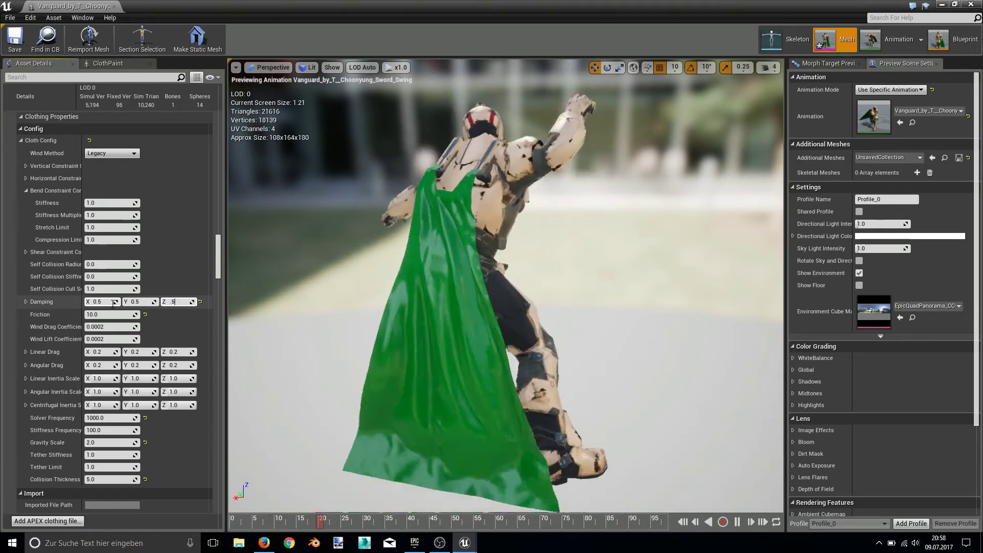
{"action": "type", "text": ".5"}
{"action": "key", "text": "Tab"}
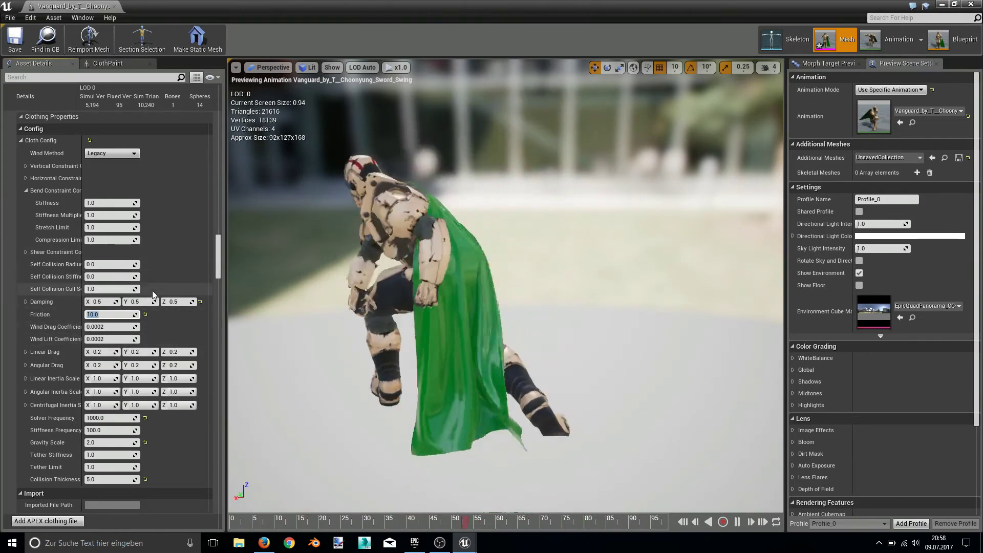
Step: Change Damping X, Y and Z to the final 0.6
{"action": "left_click", "coordinate": [110, 301]}
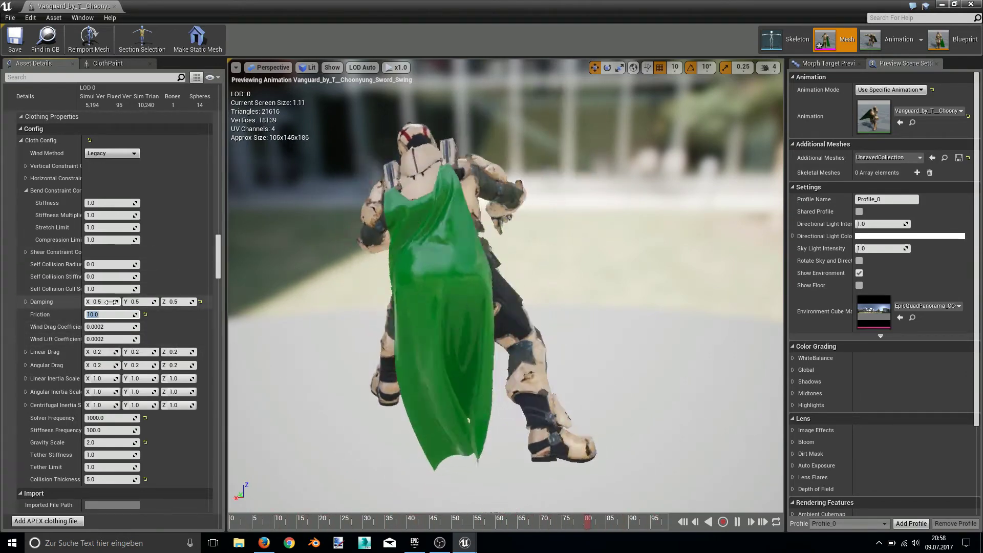
{"action": "type", "text": ".6"}
{"action": "key", "text": "Tab"}
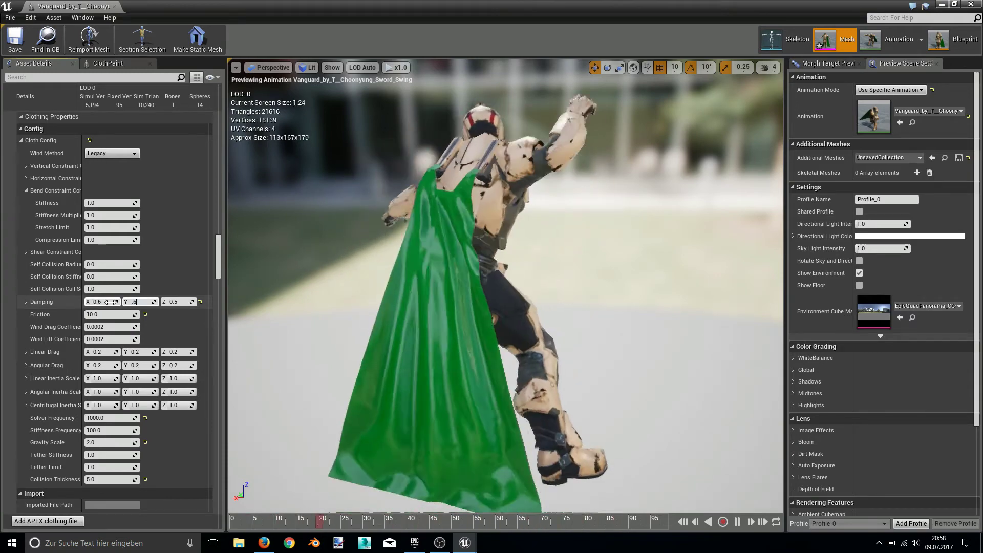
{"action": "type", "text": ".6"}
{"action": "key", "text": "Tab"}
{"action": "type", "text": ".6"}
{"action": "key", "text": "Tab"}
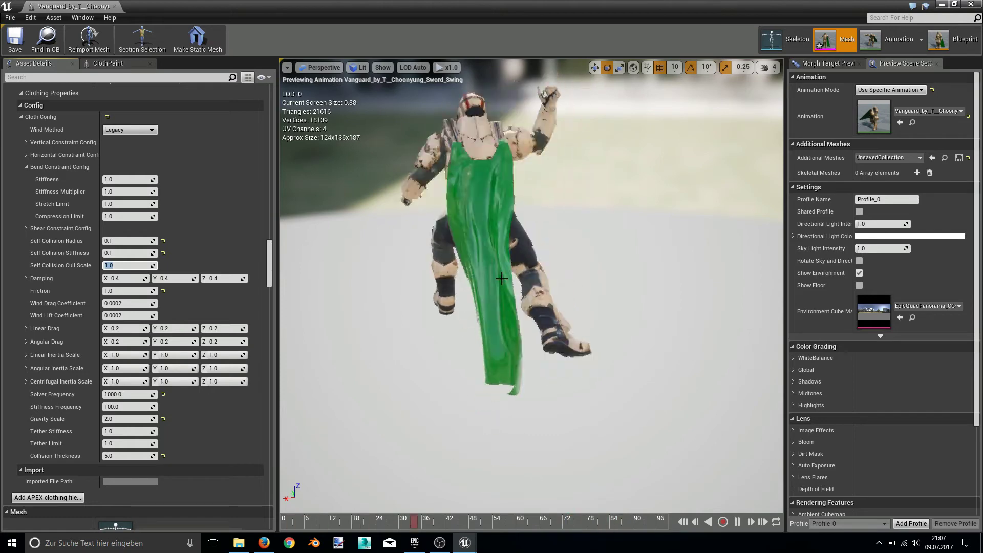
Step: Reset the cloak's Self Collision Radius and Self Collision Stiffness to their default 0.0
{"action": "left_click", "coordinate": [163, 240]}
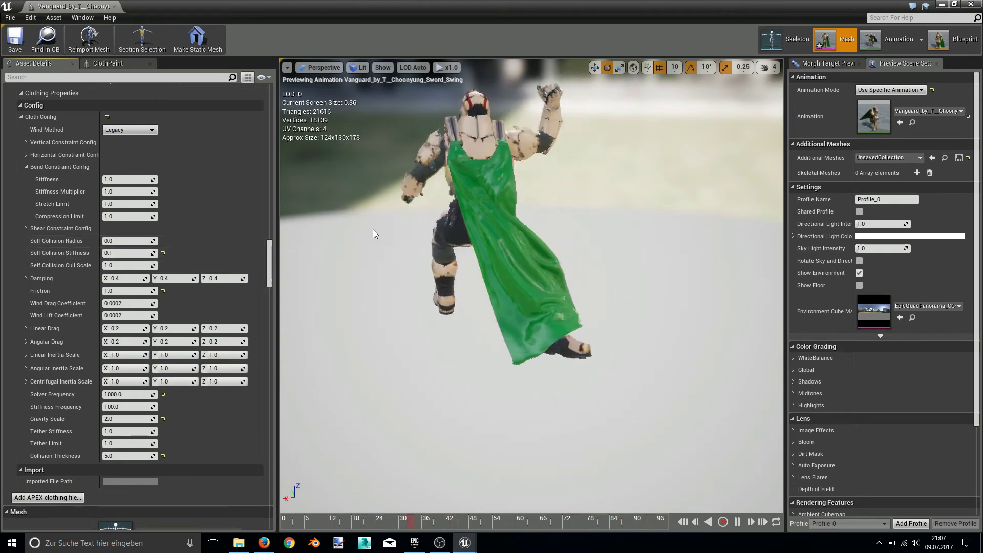
{"action": "left_click", "coordinate": [164, 253]}
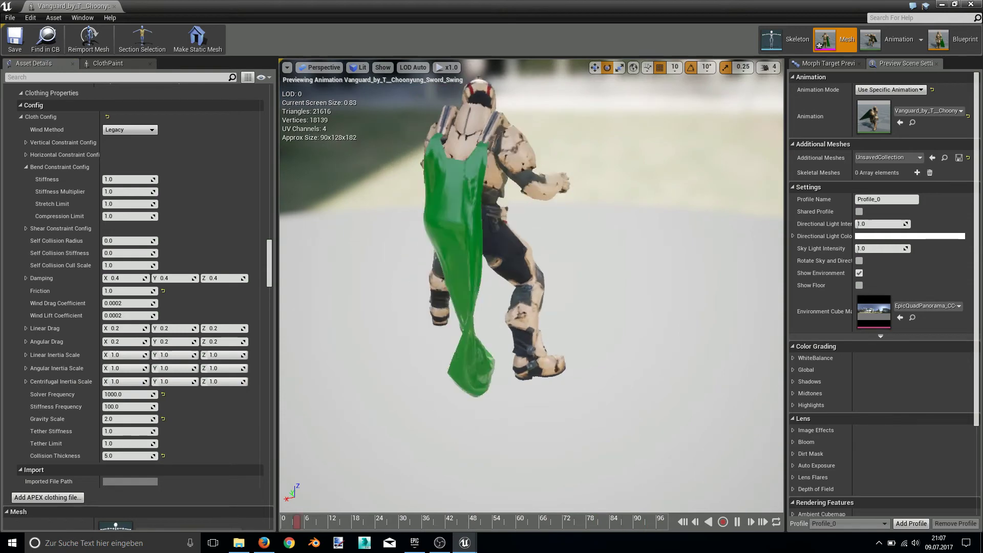
{"action": "right_click_drag", "start_coordinate": [448, 265], "coordinate": [448, 265]}
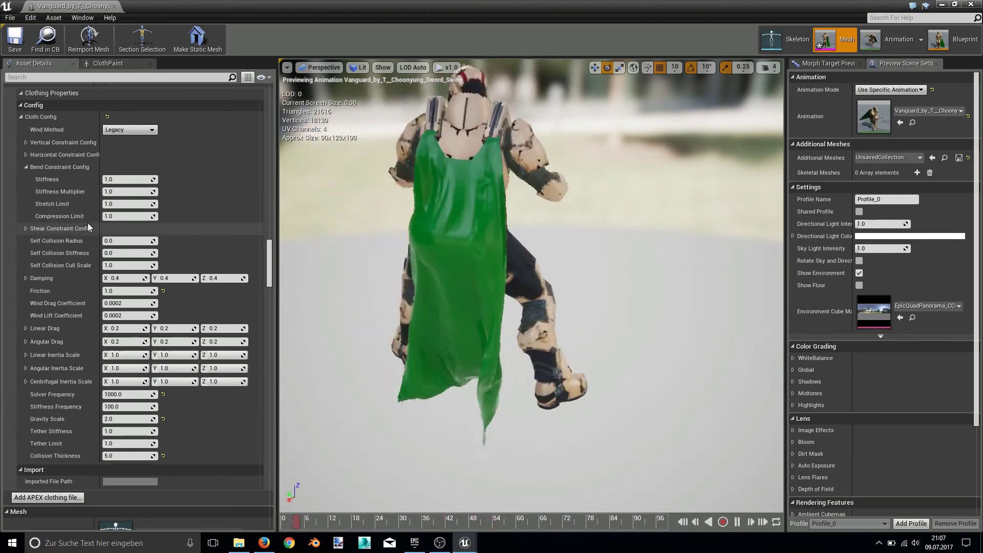
Step: Scroll the Details panel to review the bend constraint settings: Stiffness, Stretch and Compression Limit at 1.0
{"action": "scroll", "coordinate": [77, 200], "scroll_direction": "up", "scroll_amount": 1}
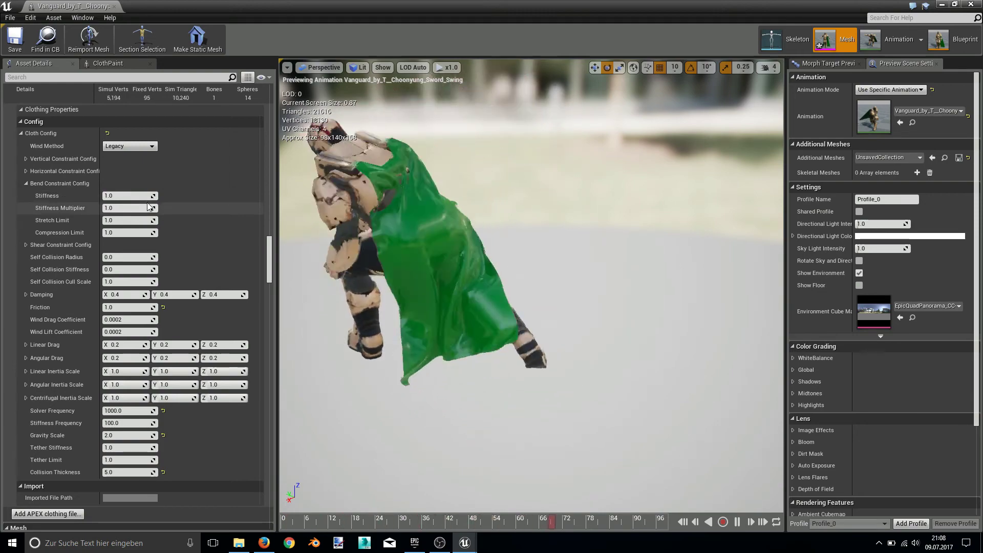
{"action": "scroll", "coordinate": [148, 206], "scroll_direction": "down", "scroll_amount": 3}
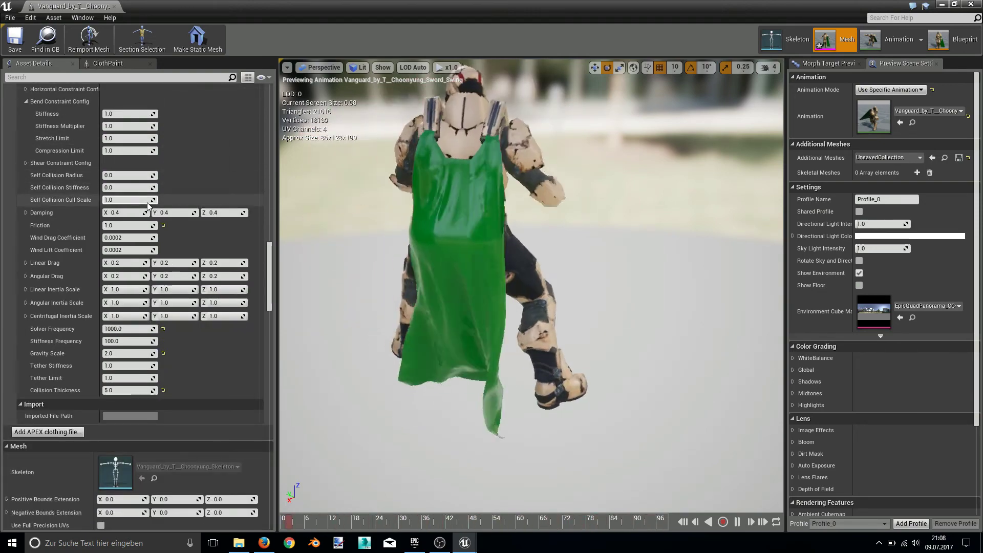
{"action": "scroll", "coordinate": [148, 207], "scroll_direction": "up", "scroll_amount": 3}
{"action": "scroll", "coordinate": [148, 207], "scroll_direction": "down", "scroll_amount": 1}
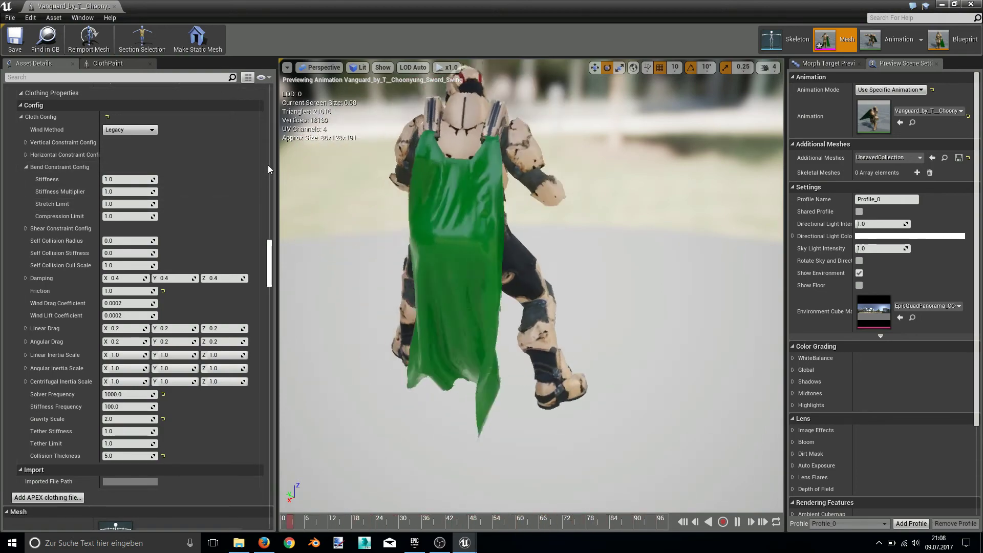
{"action": "left_click", "coordinate": [972, 5]}
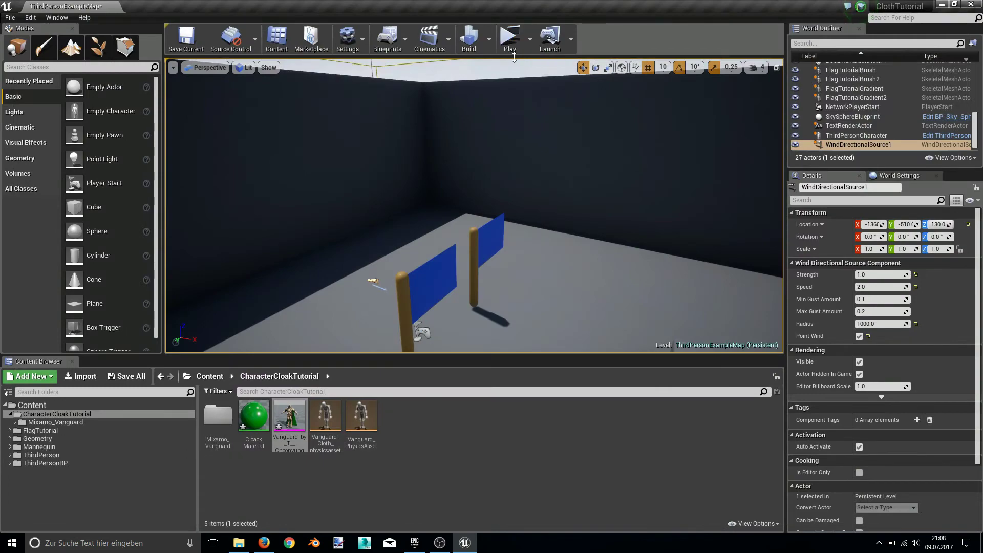
{"action": "left_click", "coordinate": [508, 40]}
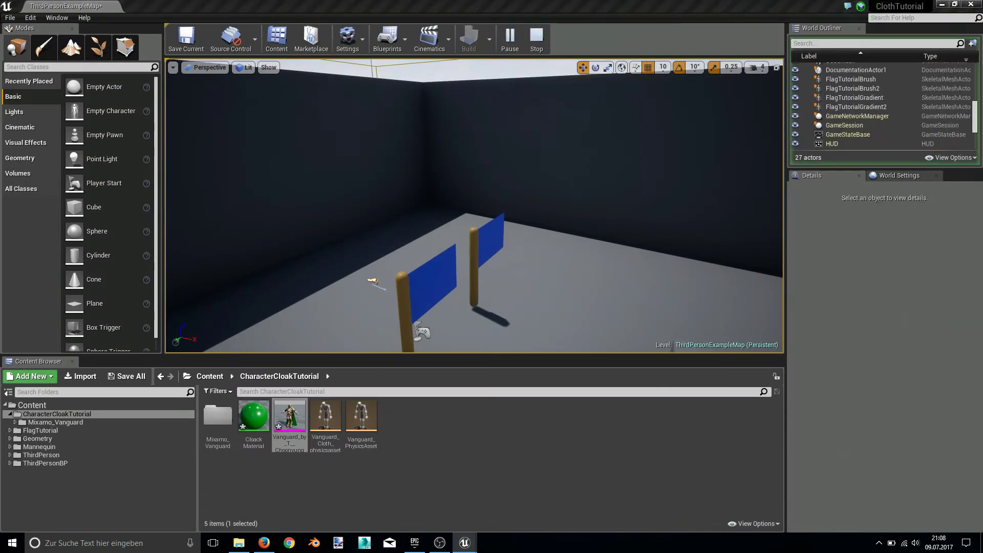
{"action": "key", "text": "w"}
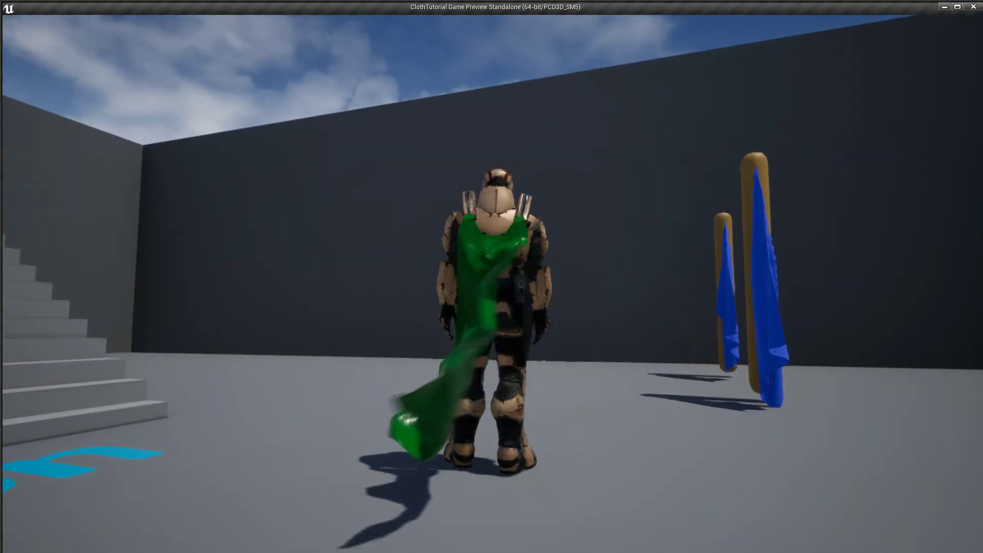
{"action": "key", "text": "w"}
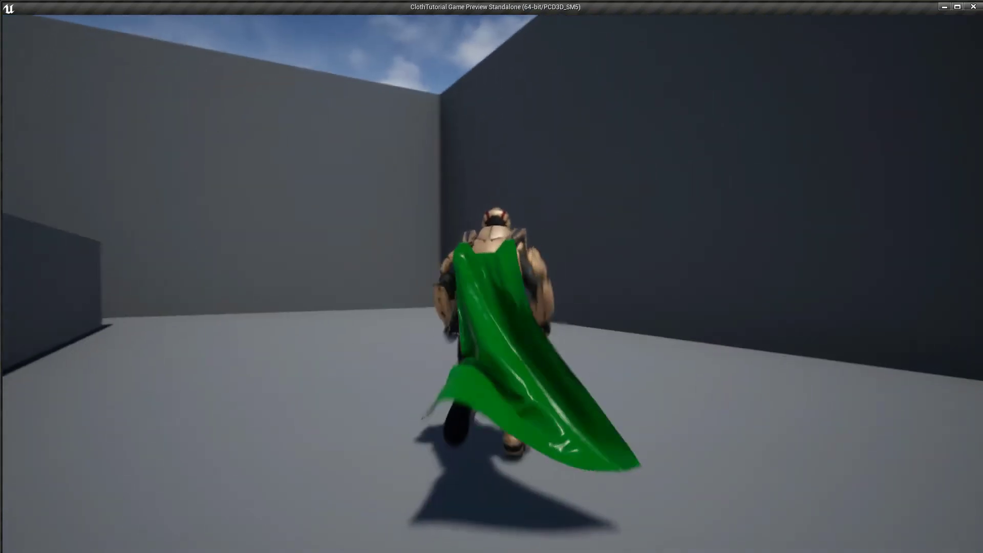
{"action": "key", "text": "w"}
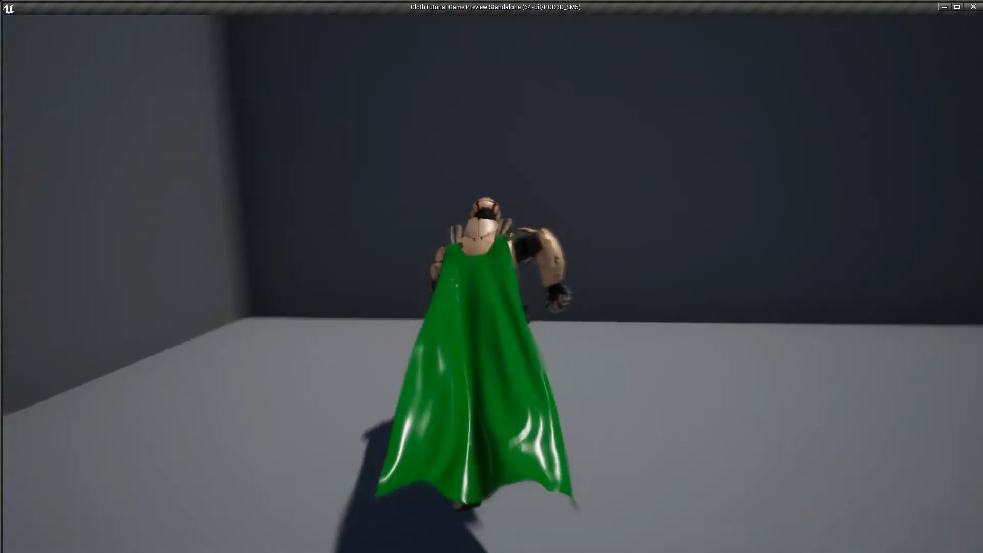
{"action": "key", "text": "w"}
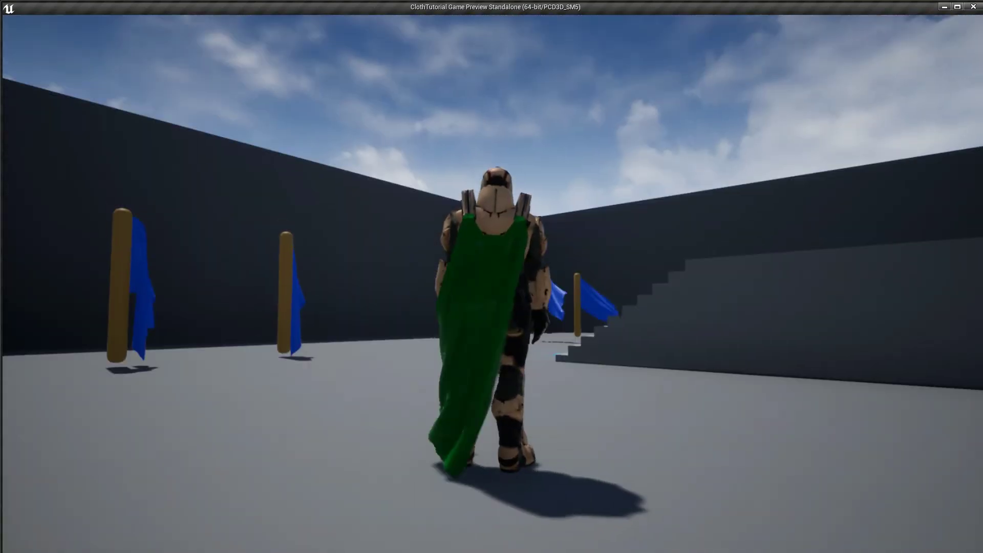
{"action": "key", "text": "w"}
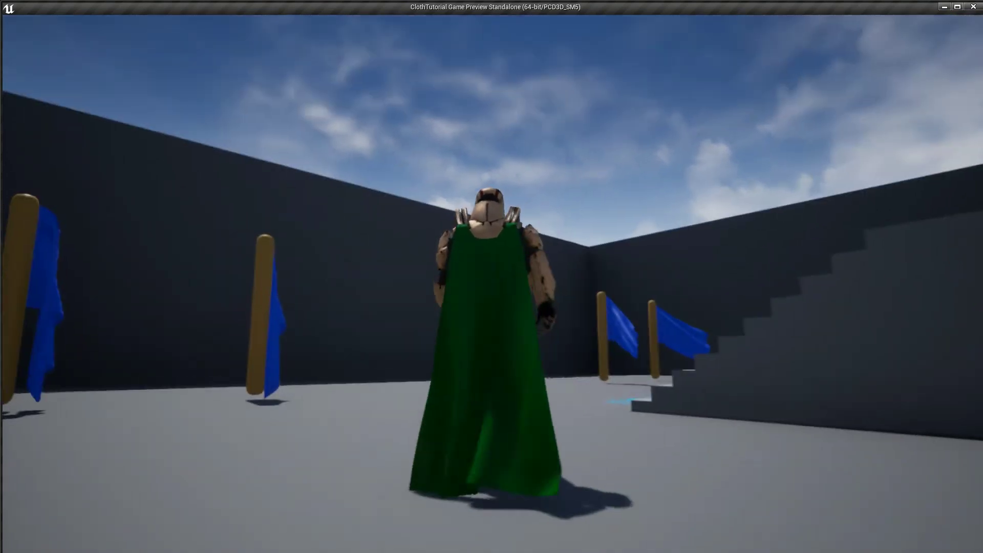
{"action": "key", "text": "w"}
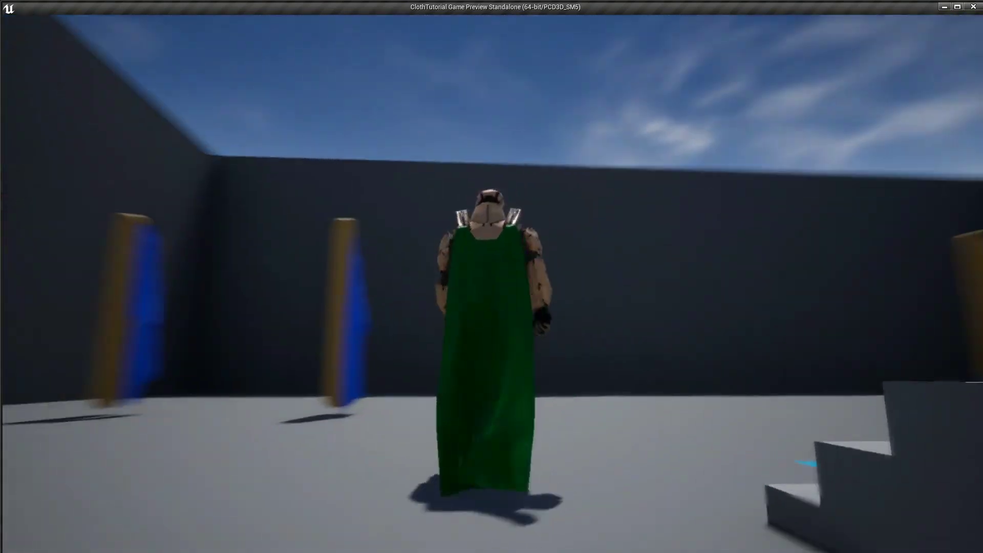
{"action": "key", "text": "w"}
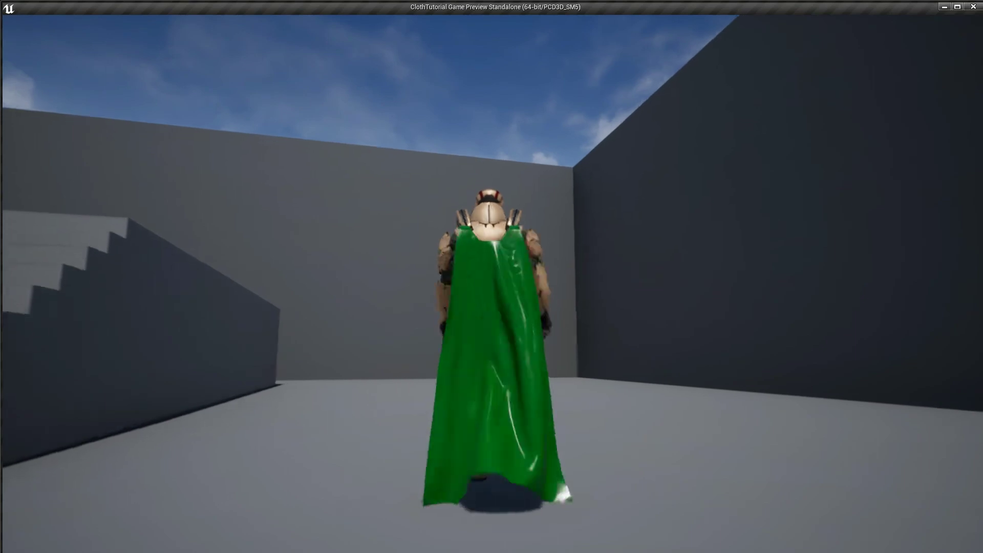
{"action": "key", "text": "w"}
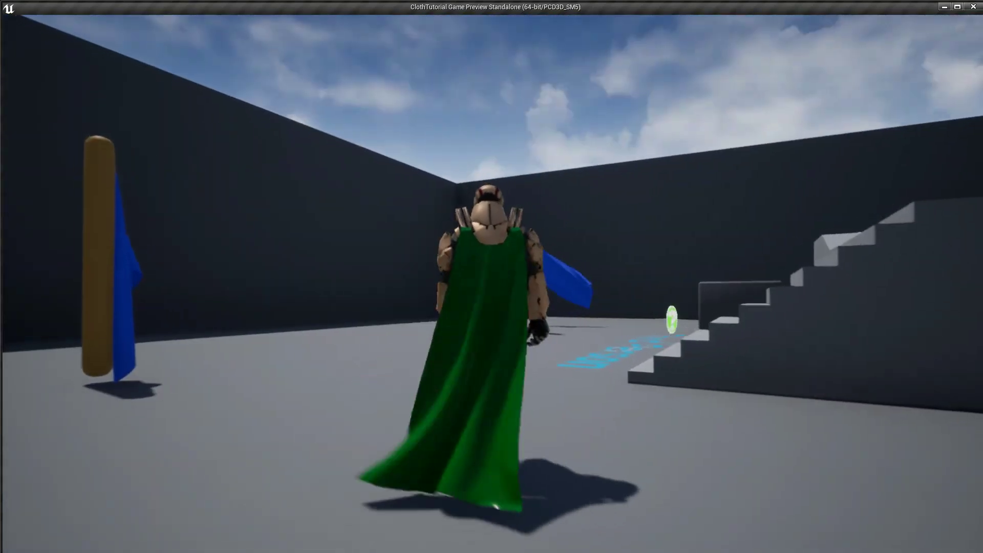
{"action": "key", "text": "Escape"}
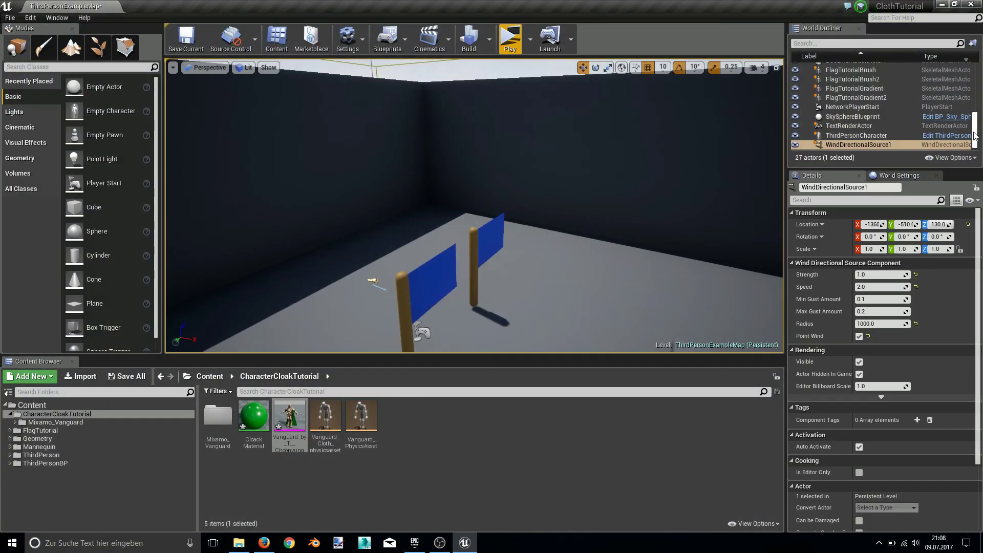
Step: Switch to Firefox showing the cloth tutorial schedule.jpg with its five planned parts
{"action": "left_click", "coordinate": [264, 543]}
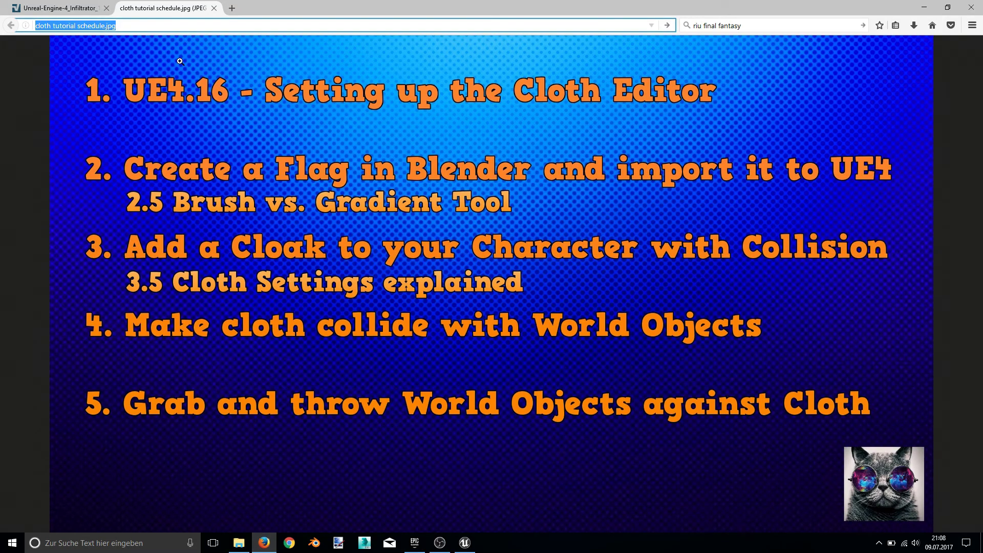